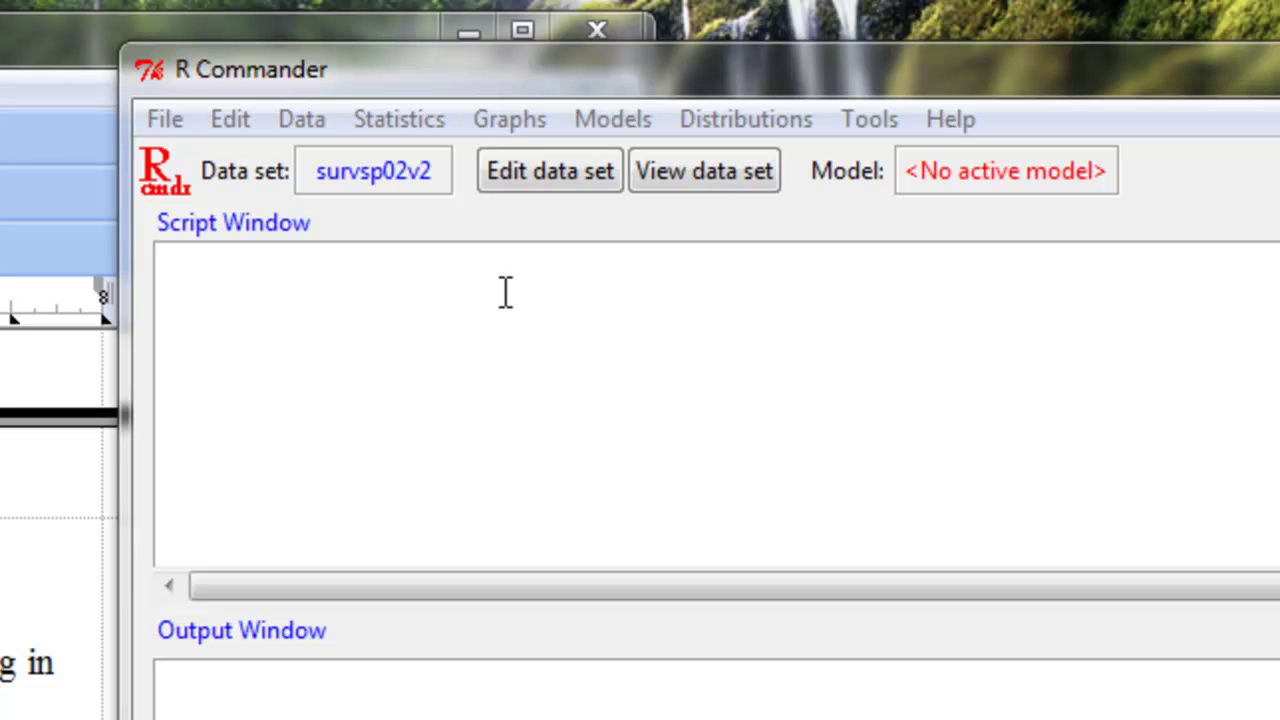
# - Bring up Enter and analyze two-way table from the Statistics > Contingency tables menu
pyautogui.click(396, 118)
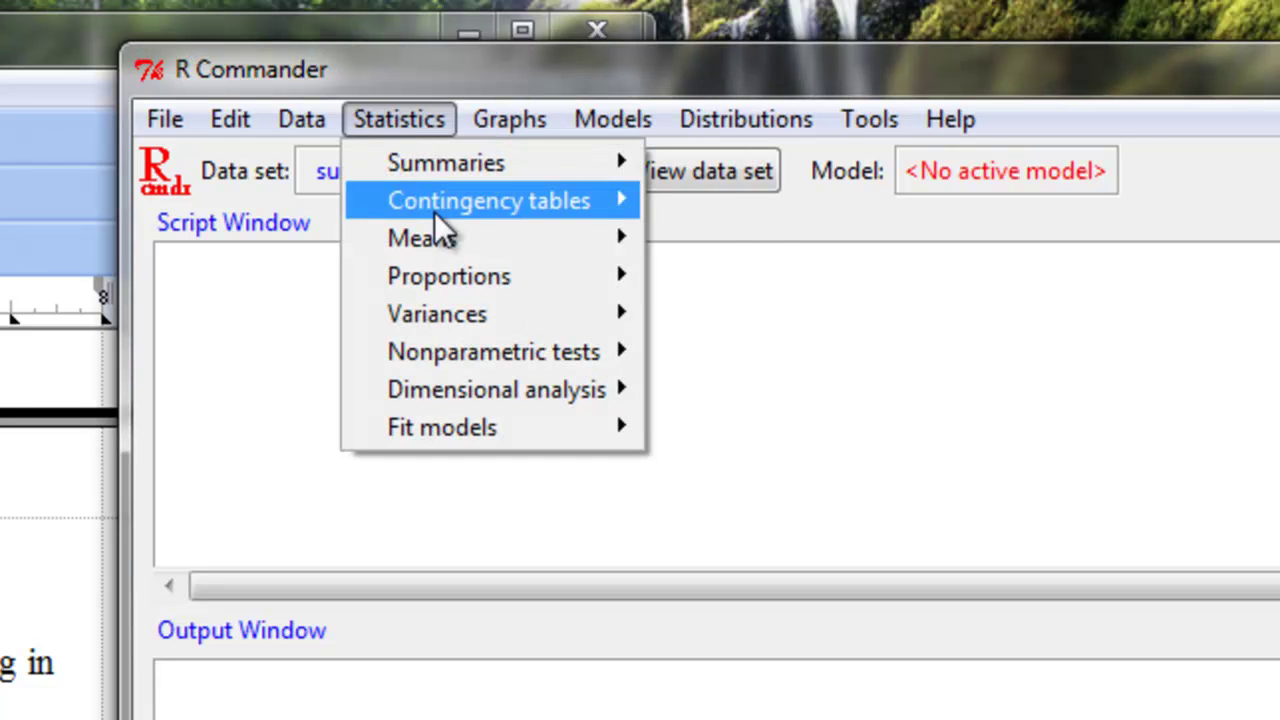
pyautogui.moveTo(435, 214)
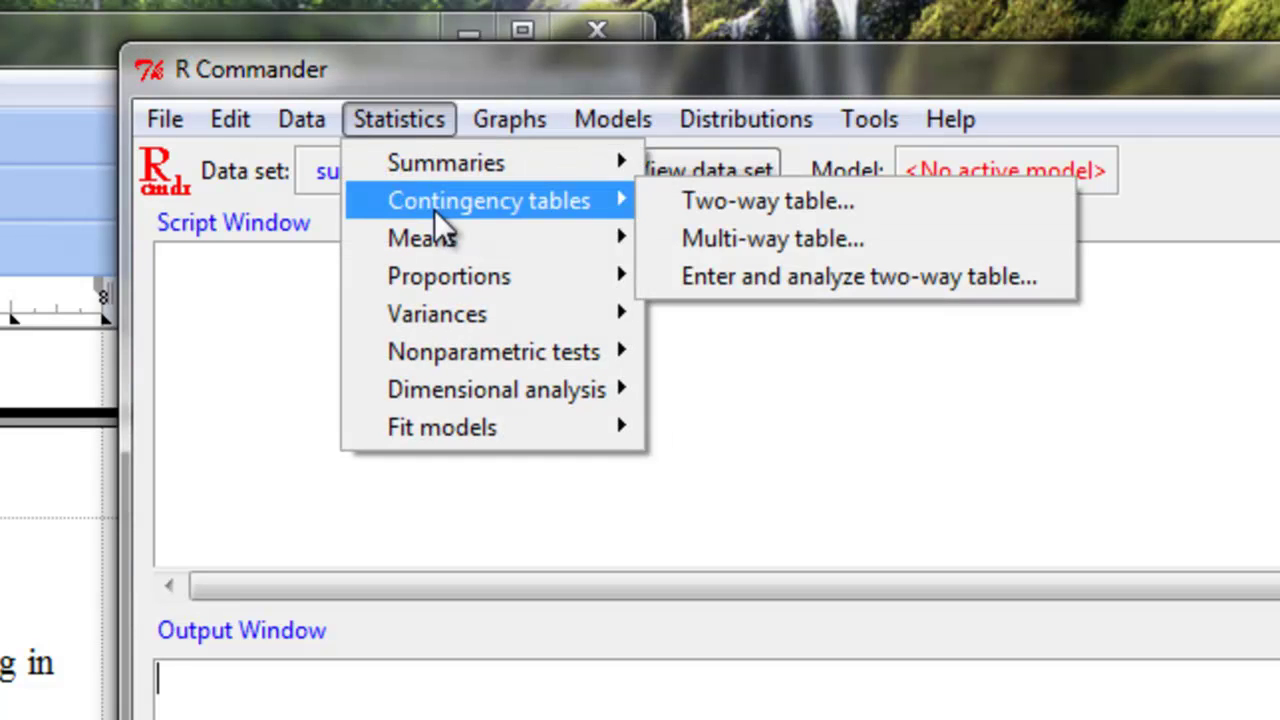
pyautogui.click(745, 284)
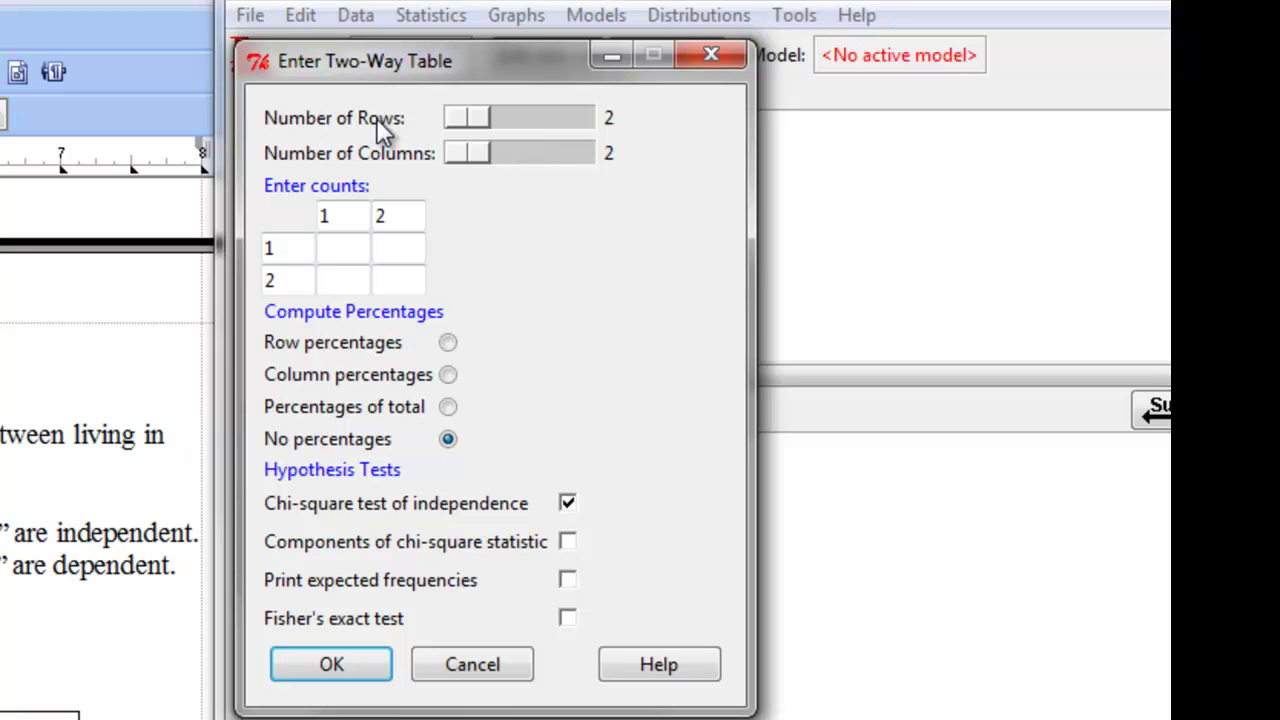
pyautogui.click(516, 118)
pyautogui.click(504, 120)
pyautogui.click(501, 153)
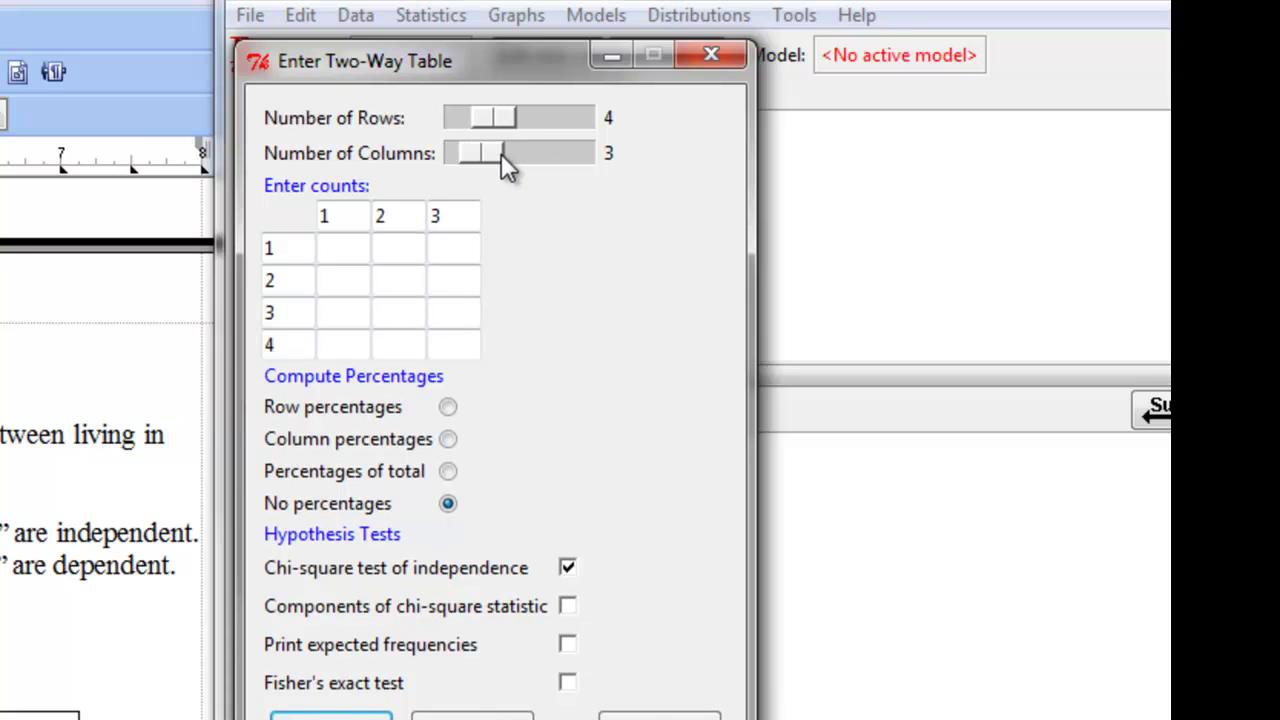
pyautogui.click(525, 153)
pyautogui.click(464, 155)
pyautogui.click(458, 152)
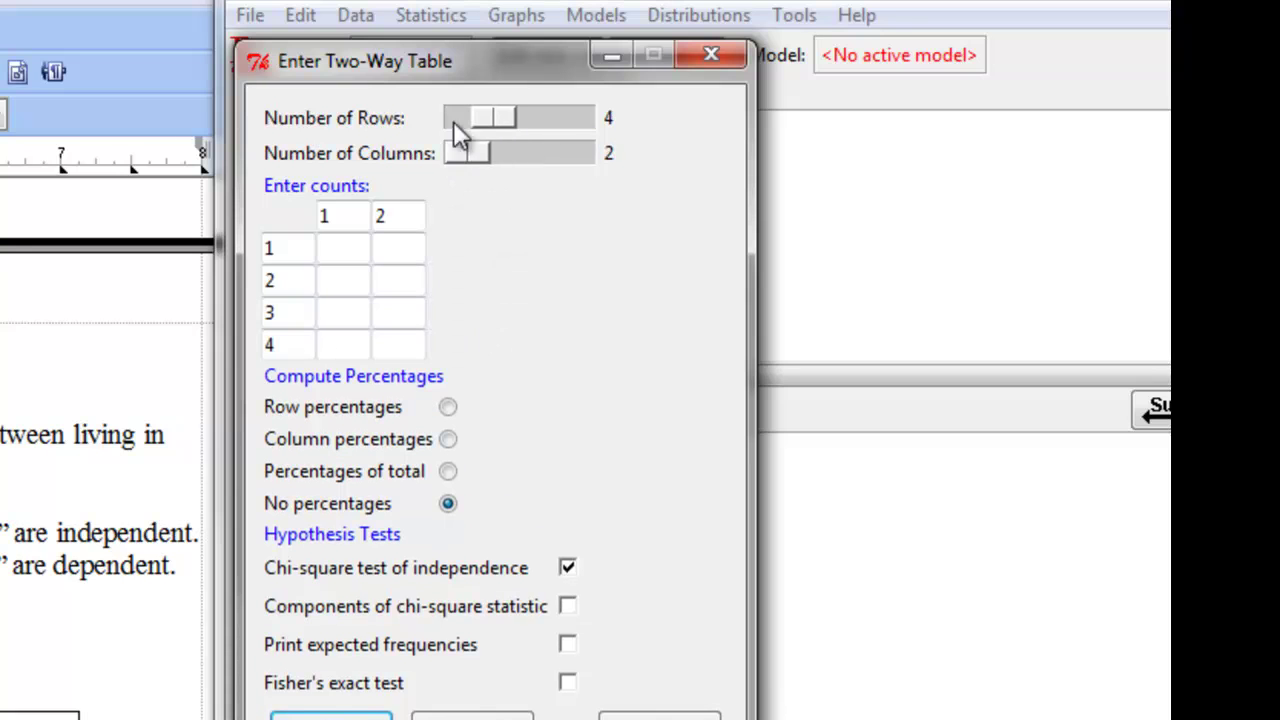
pyautogui.click(462, 113)
pyautogui.click(454, 115)
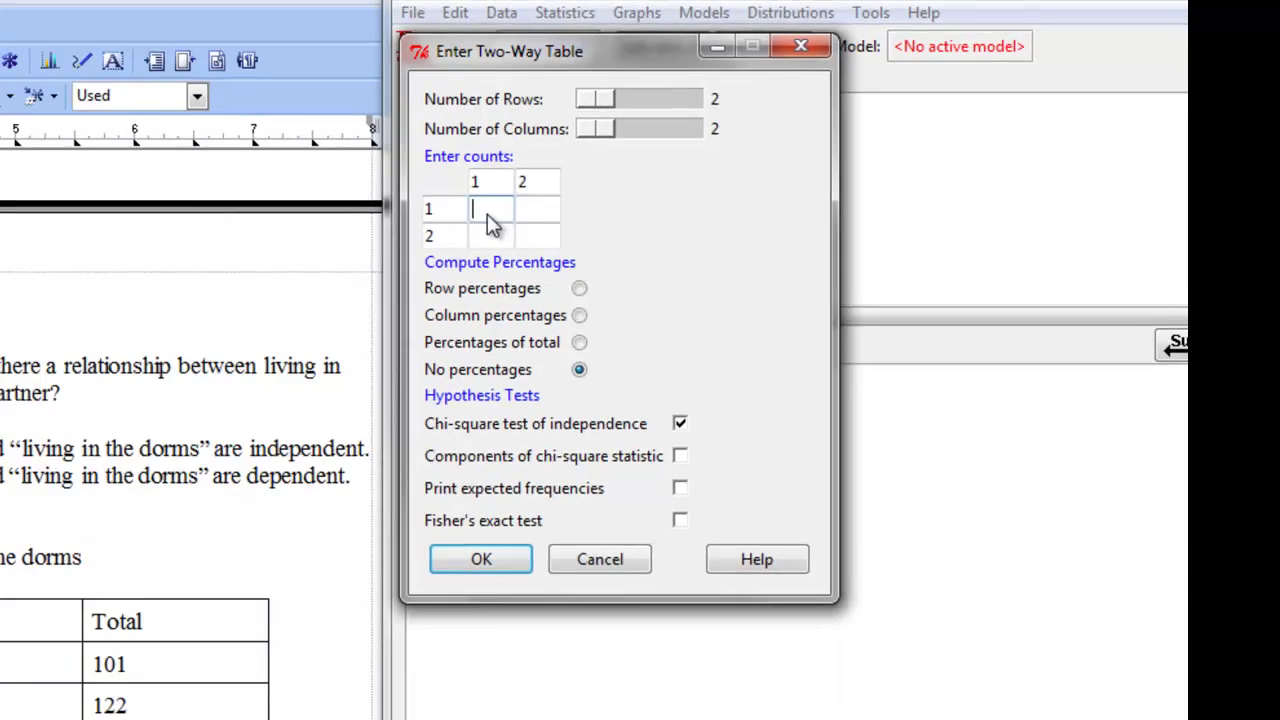
# - Fill the count cells with 38, 63 and 80
pyautogui.write('38')
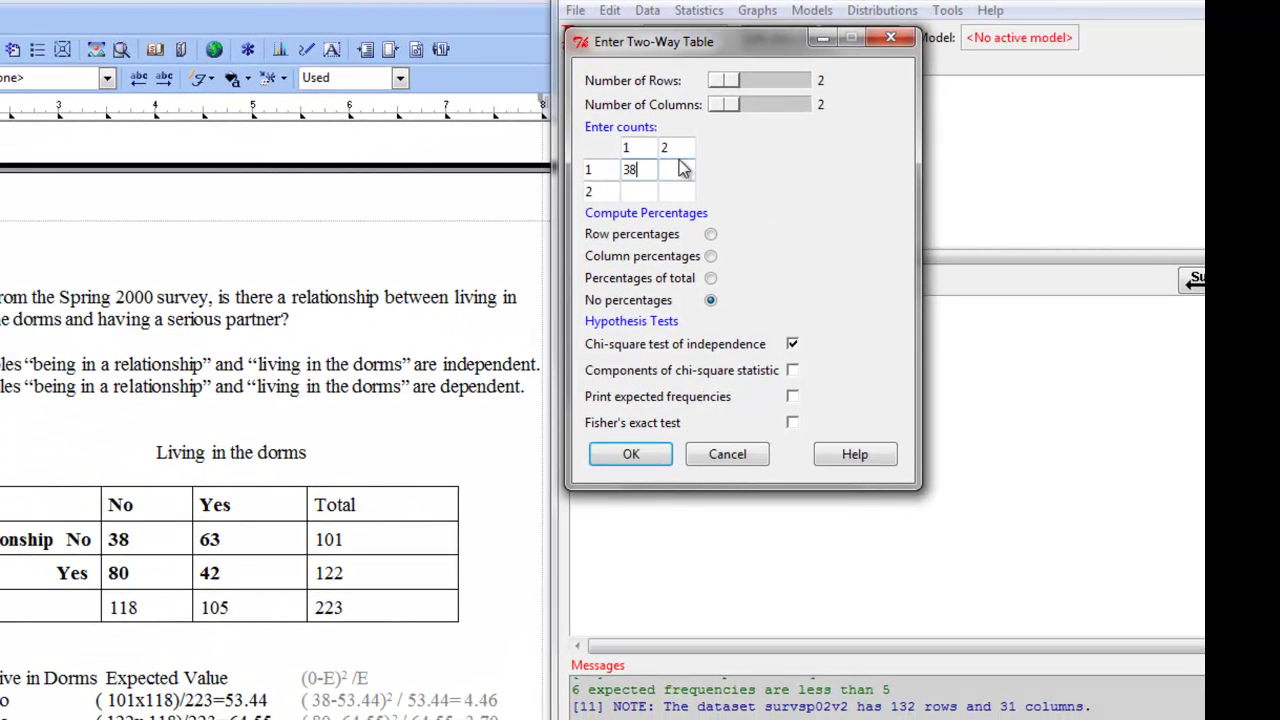
pyautogui.click(674, 175)
pyautogui.write('63')
pyautogui.click(636, 192)
pyautogui.write('80')
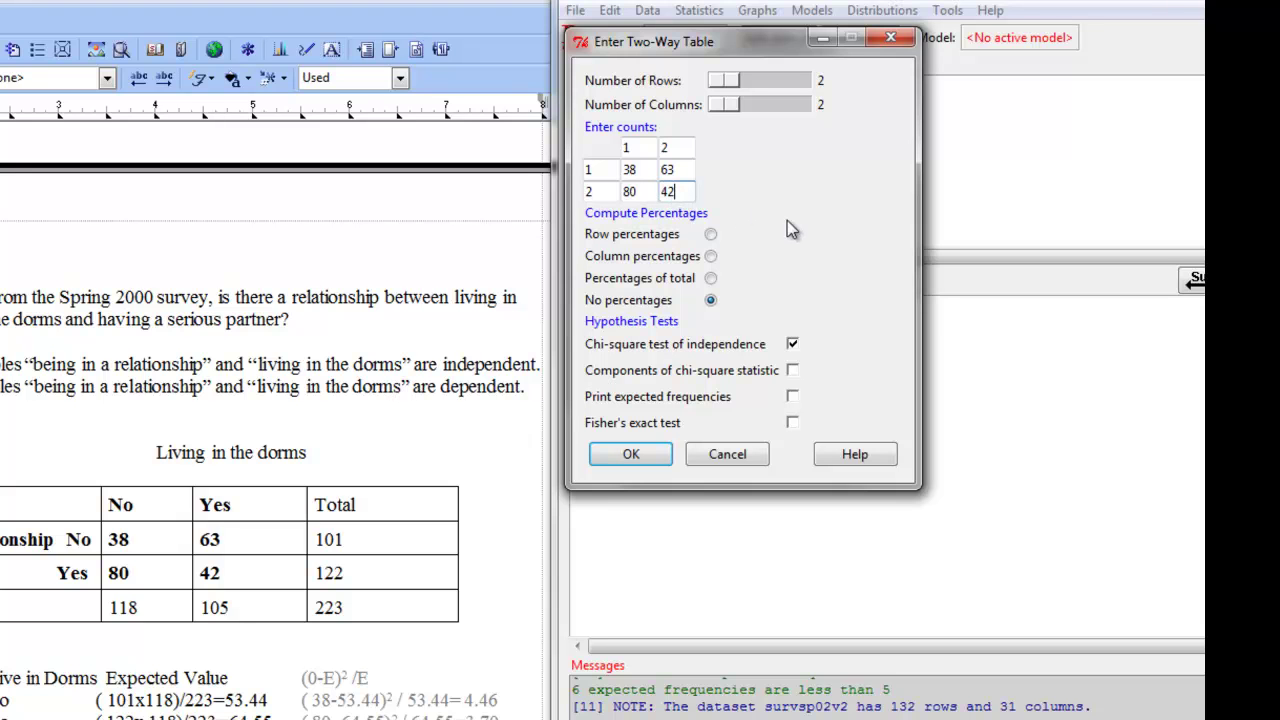
# - Rename the column headings to no_dorms and yes_dorms
pyautogui.click(632, 149)
pyautogui.press('BackSpace')
pyautogui.write('n')
pyautogui.write('o')
pyautogui.write('_')
pyautogui.write('dorms')
pyautogui.press('Tab')
pyautogui.write('ys')
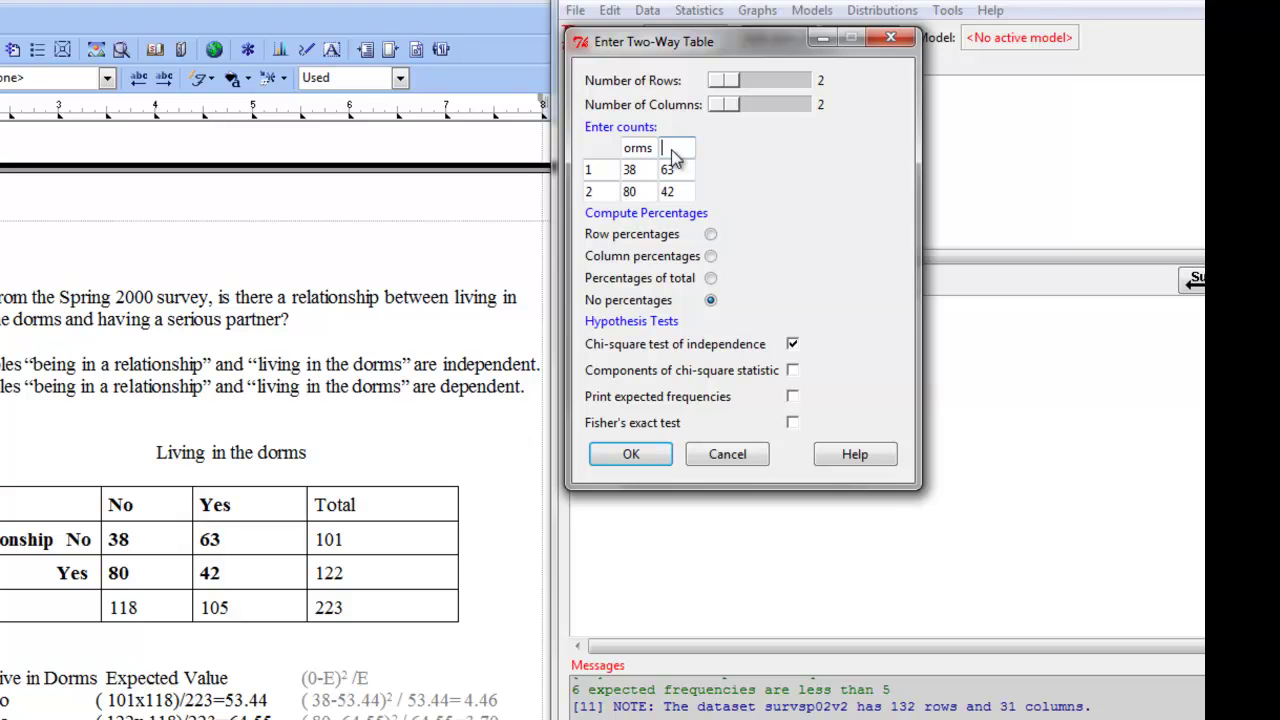
pyautogui.press('BackSpace')
pyautogui.press('BackSpace')
pyautogui.write('yes_dor')
pyautogui.write('ms')
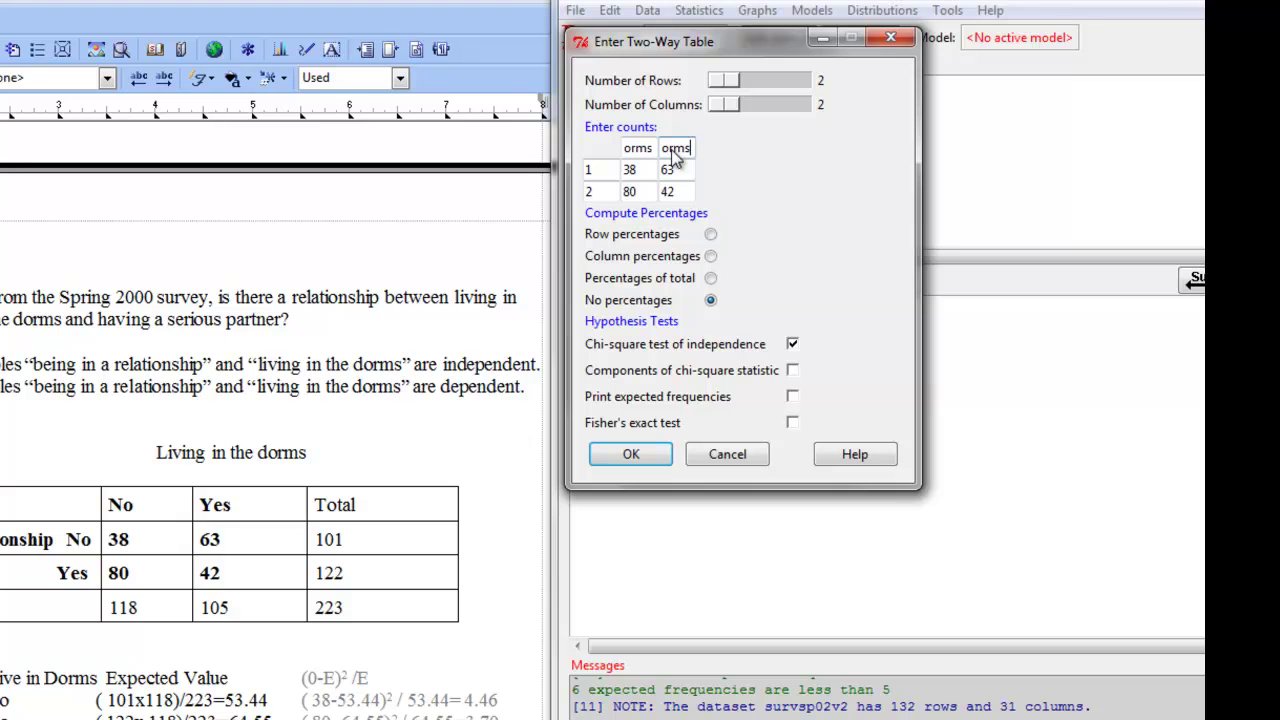
# - Rename the row labels to no_rel and yes_rel
pyautogui.click(596, 173)
pyautogui.press('BackSpace')
pyautogui.write('no_rel')
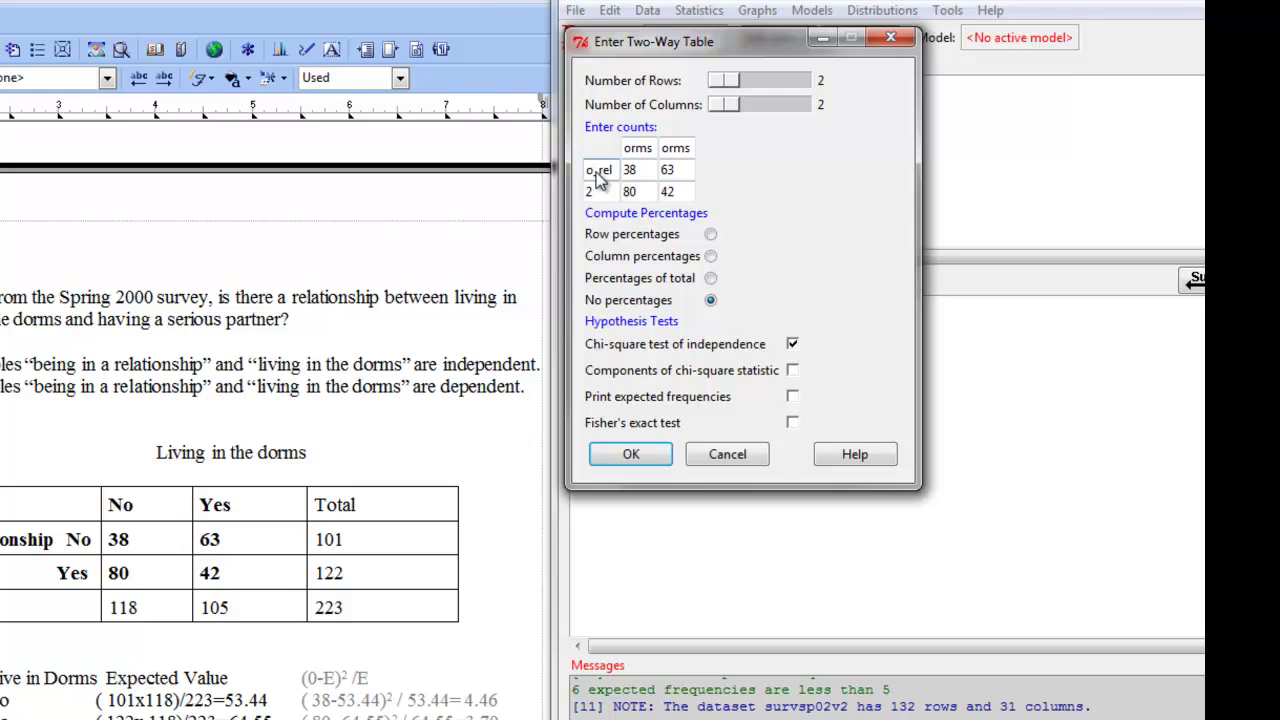
pyautogui.click(596, 194)
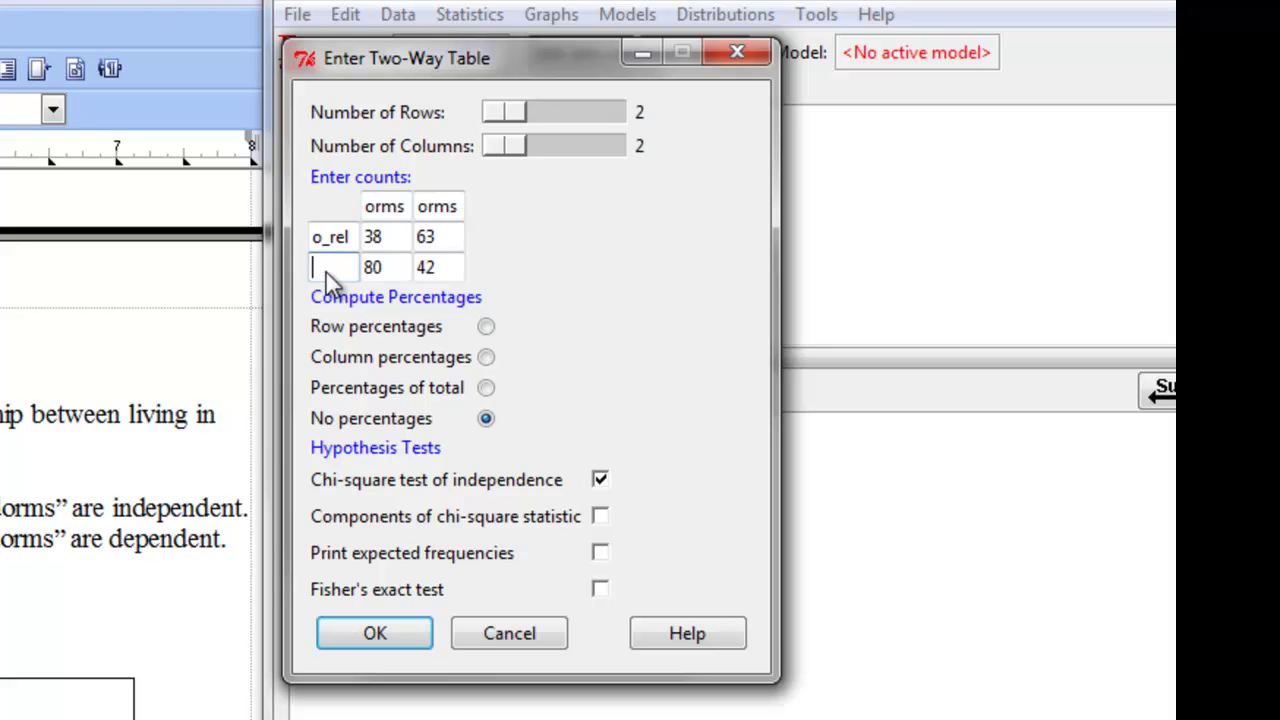
pyautogui.write('yes')
pyautogui.write('_rel')
# - Select Row percentages for the two-way table results
pyautogui.click(486, 326)
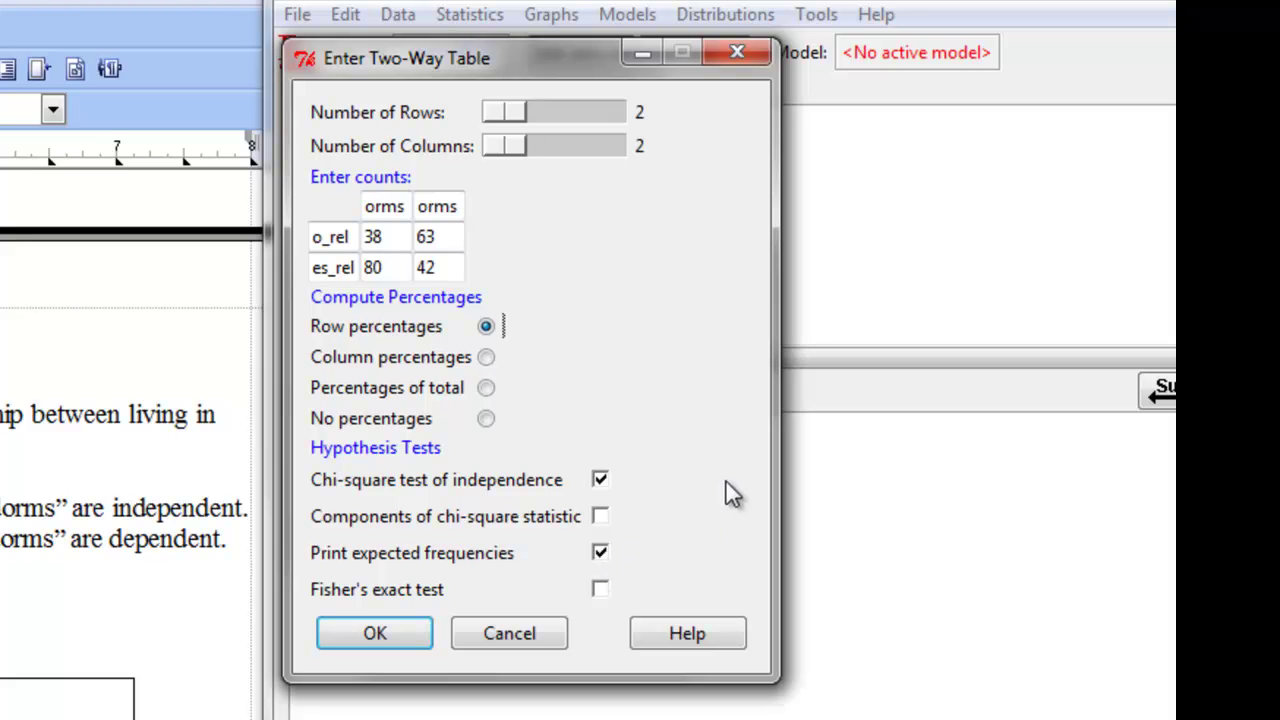
# - Run the table analysis and review X-squared = 17.3252, df = 1, p = 3.15e-05
pyautogui.click(381, 628)
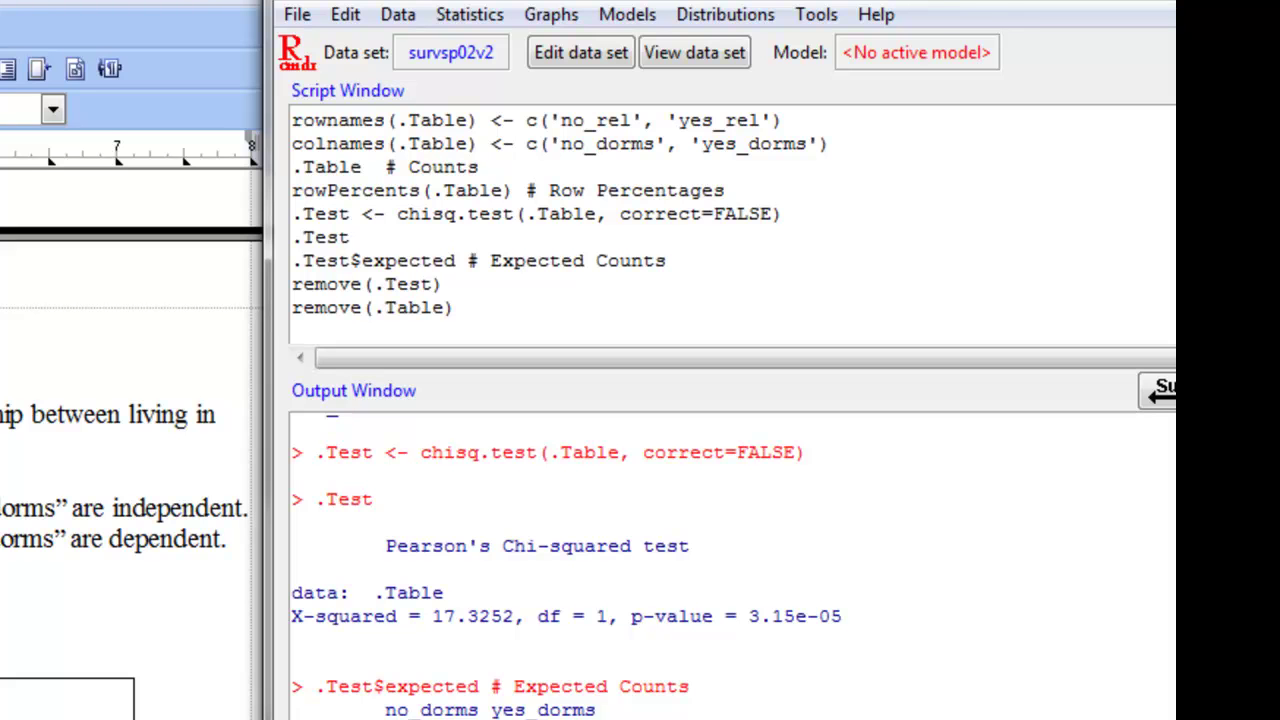
pyautogui.scroll(5, 829, 531)
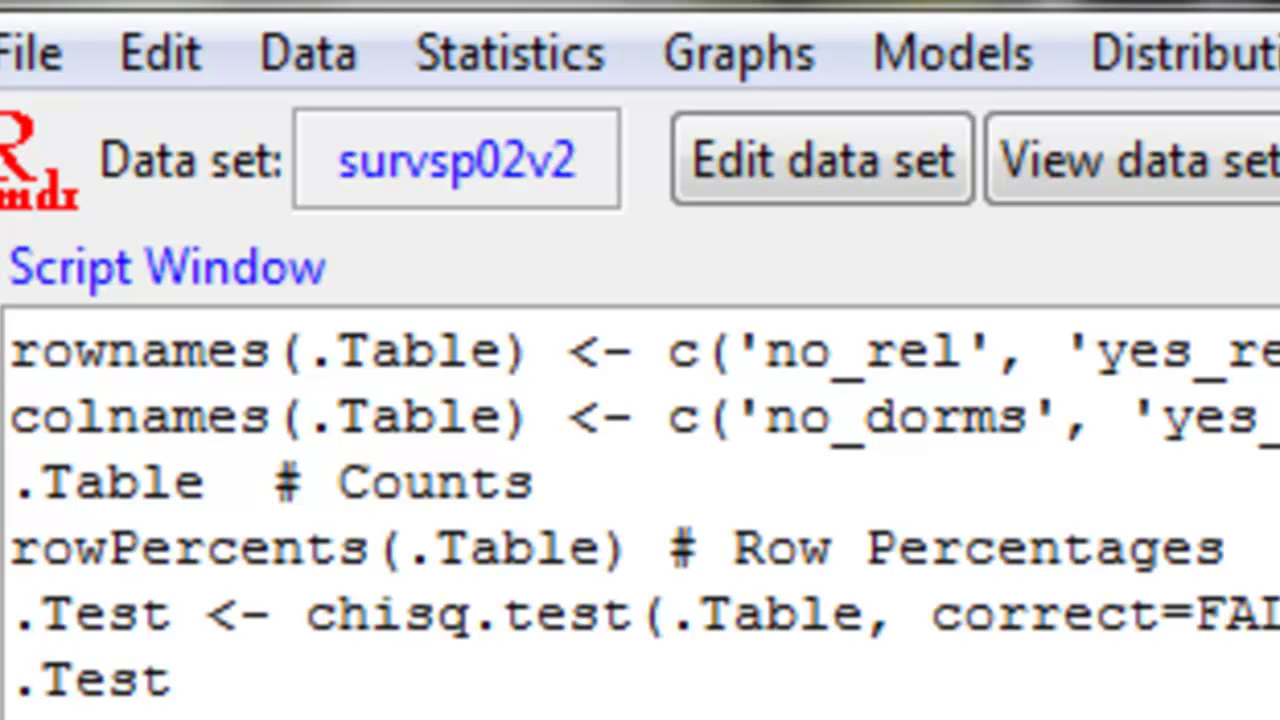
# - Clear the earlier chi-square results from the Output Window using the Edit menu
pyautogui.click(155, 58)
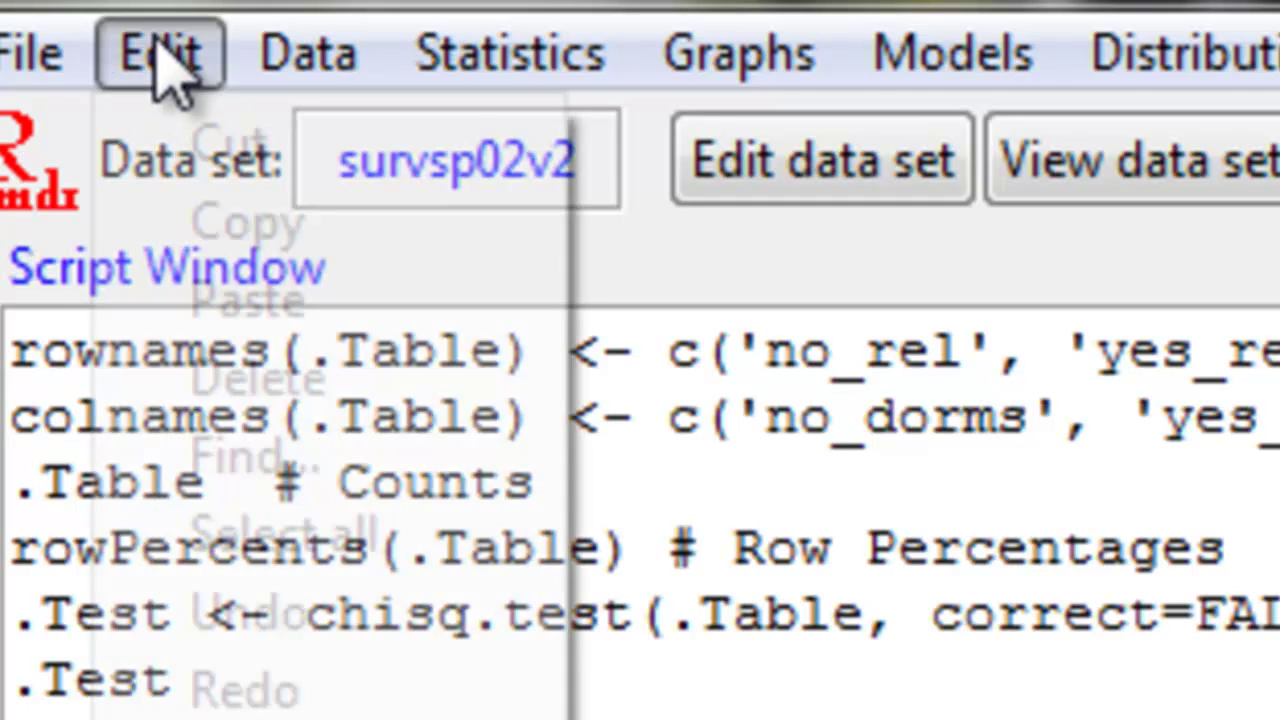
pyautogui.press('Escape')
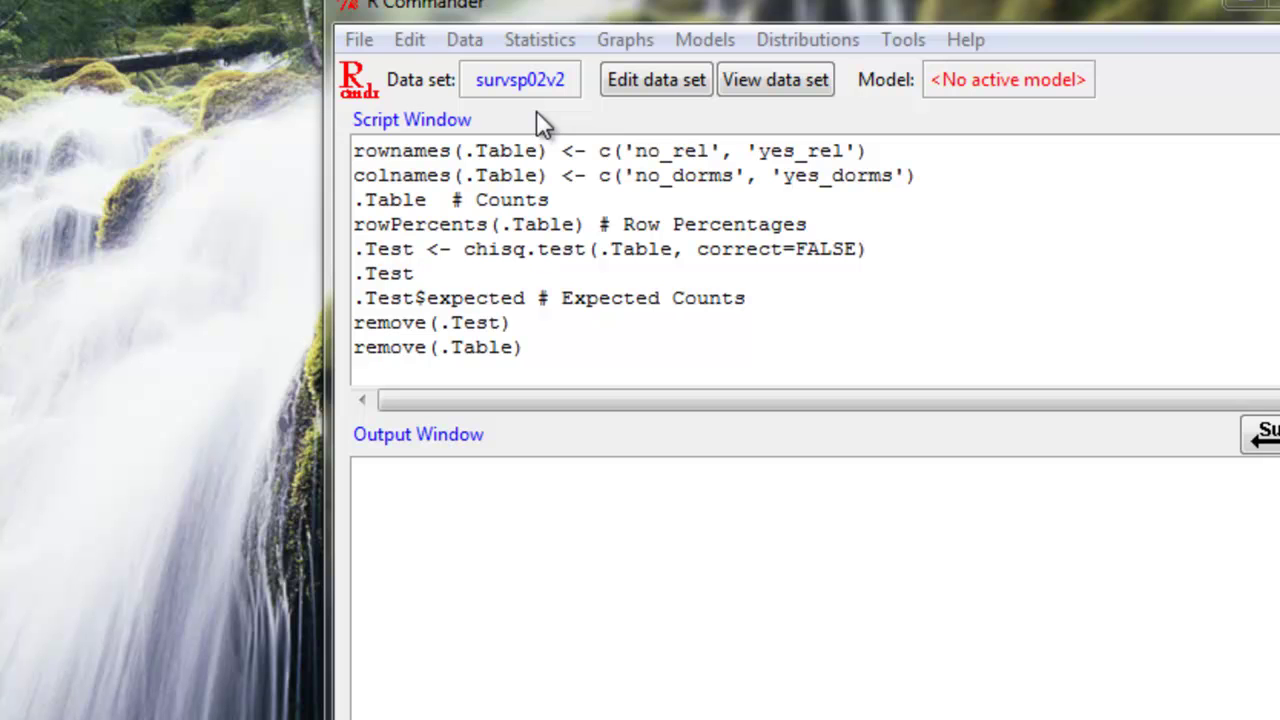
# - View the survsp02v2 data set, scroll across its columns, then close the viewer
pyautogui.click(799, 80)
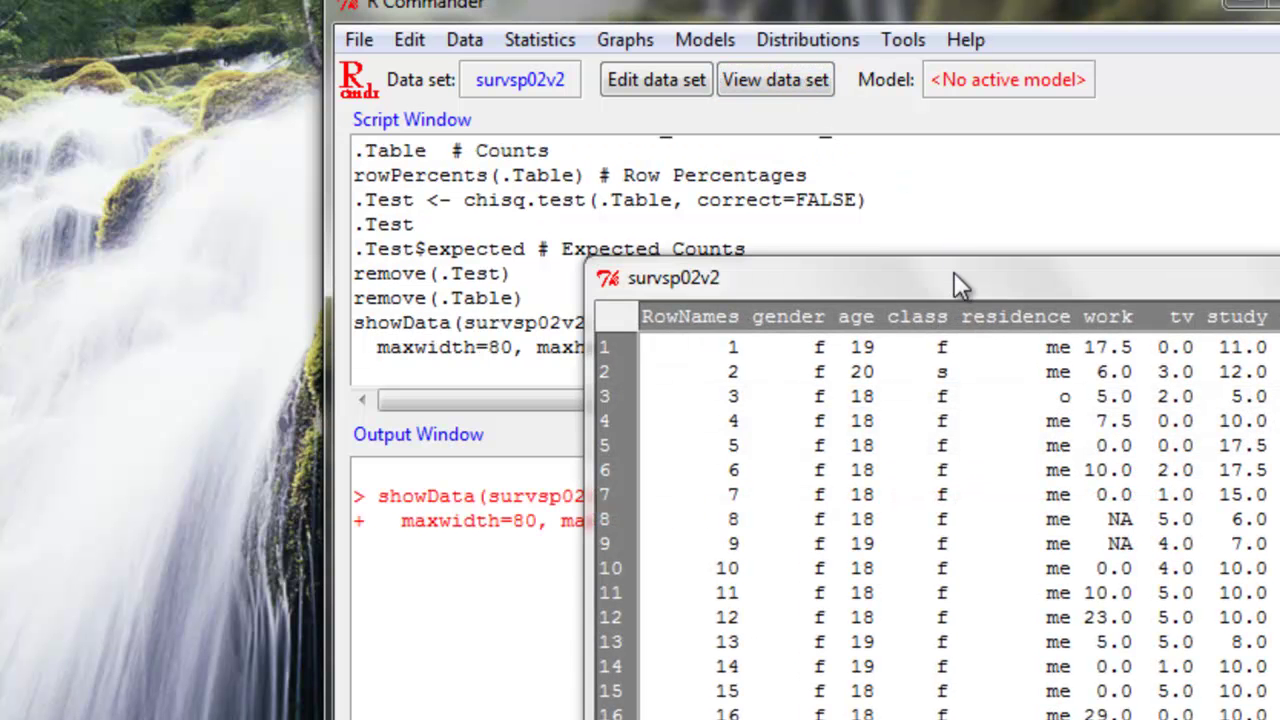
pyautogui.moveTo(954, 285); pyautogui.dragTo(722, 257)
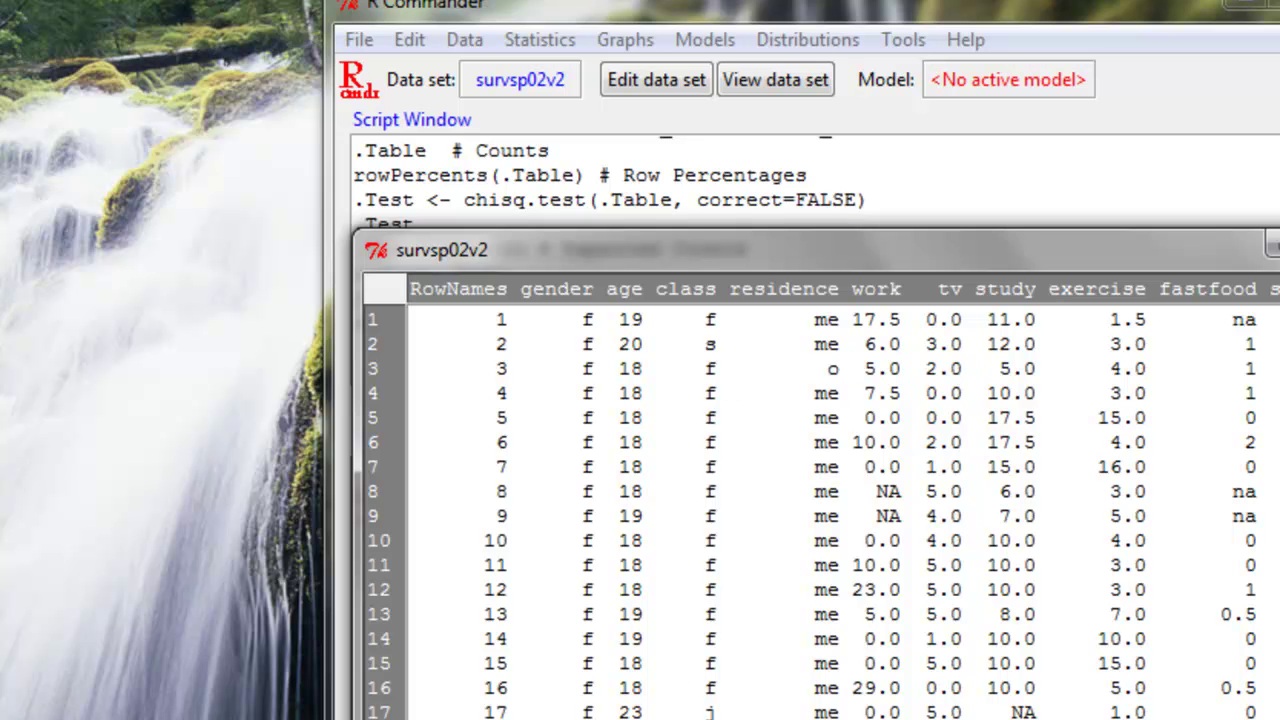
pyautogui.hscroll(10, 850, 500)
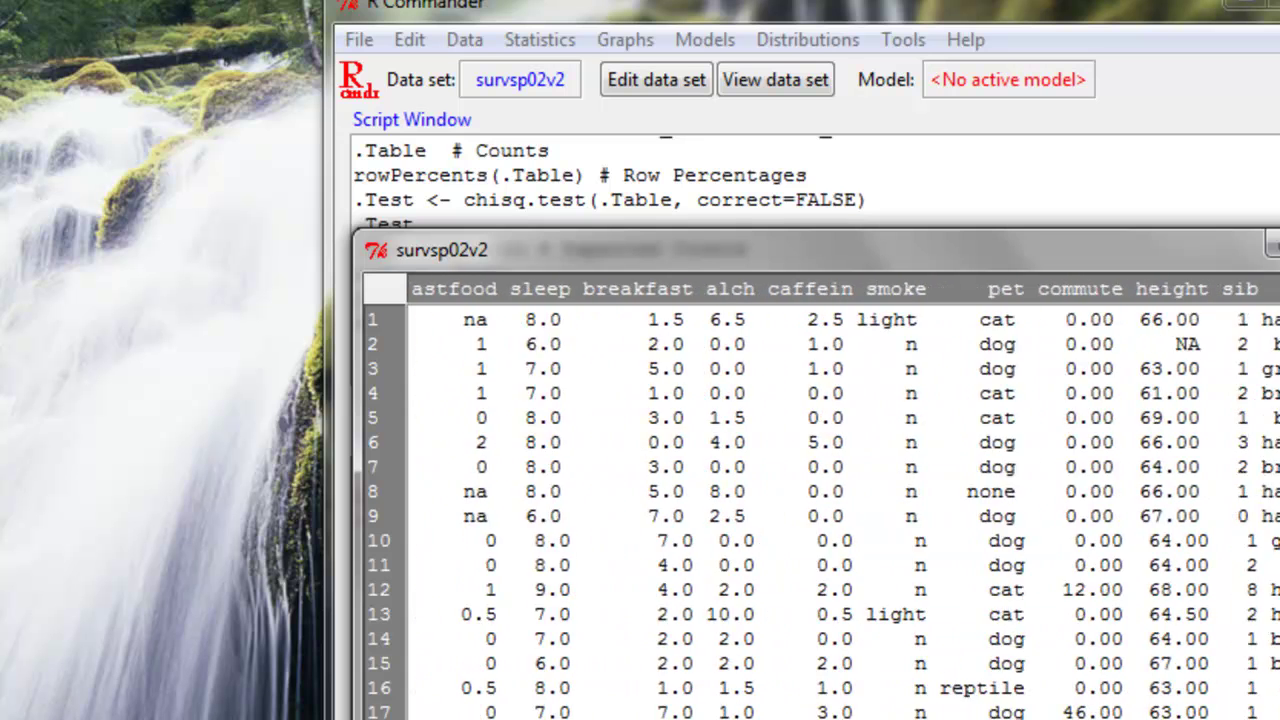
pyautogui.hscroll(6, 844, 500)
pyautogui.hscroll(-15, 844, 500)
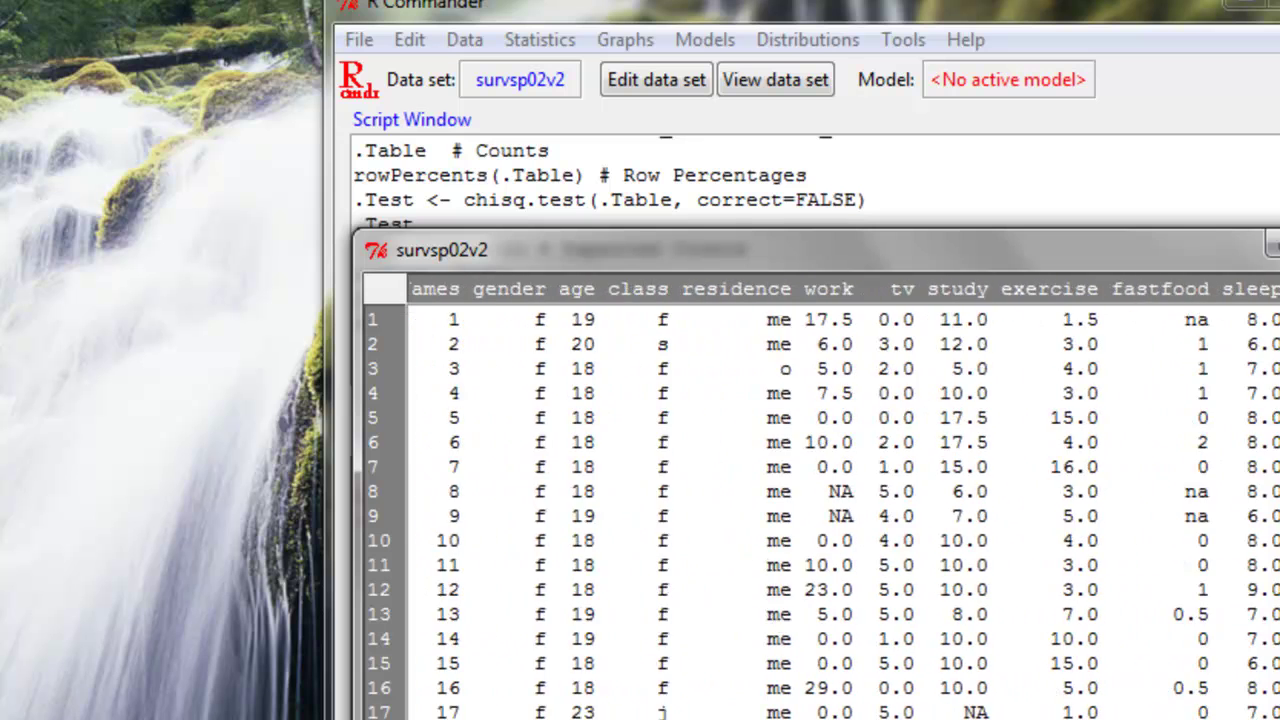
pyautogui.hscroll(-1, 844, 500)
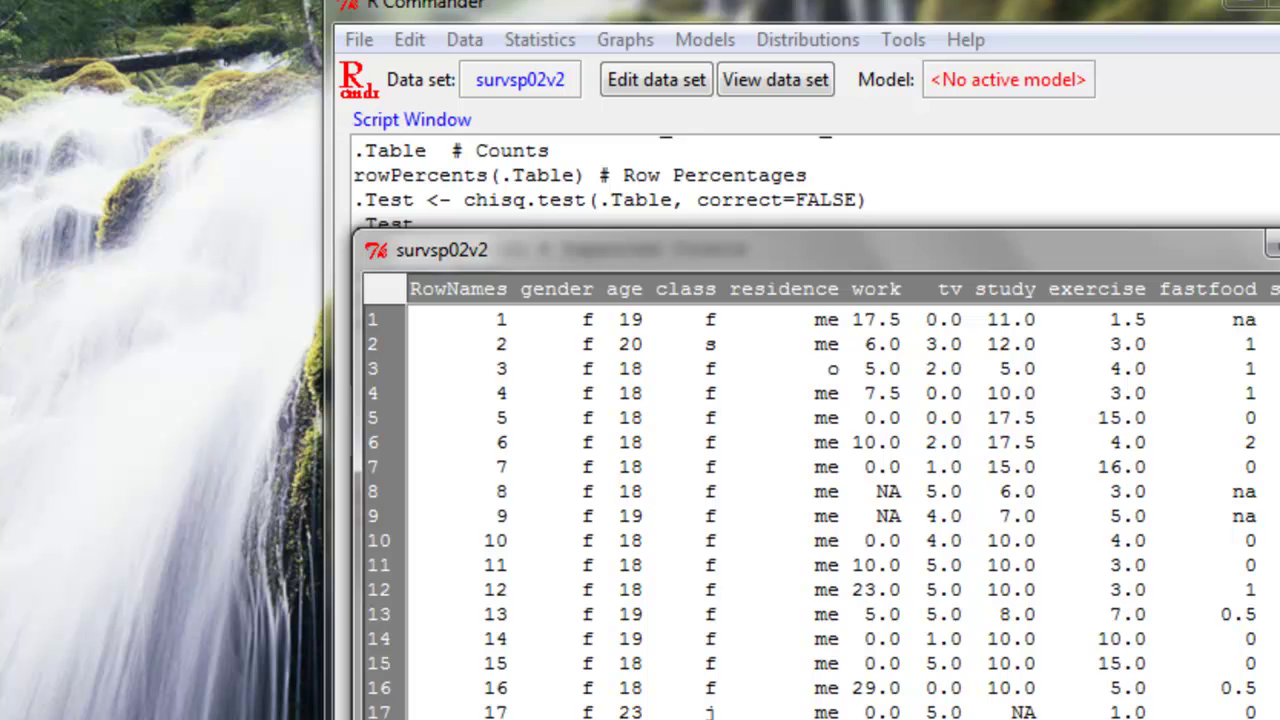
pyautogui.hotkey('alt', 'F4')
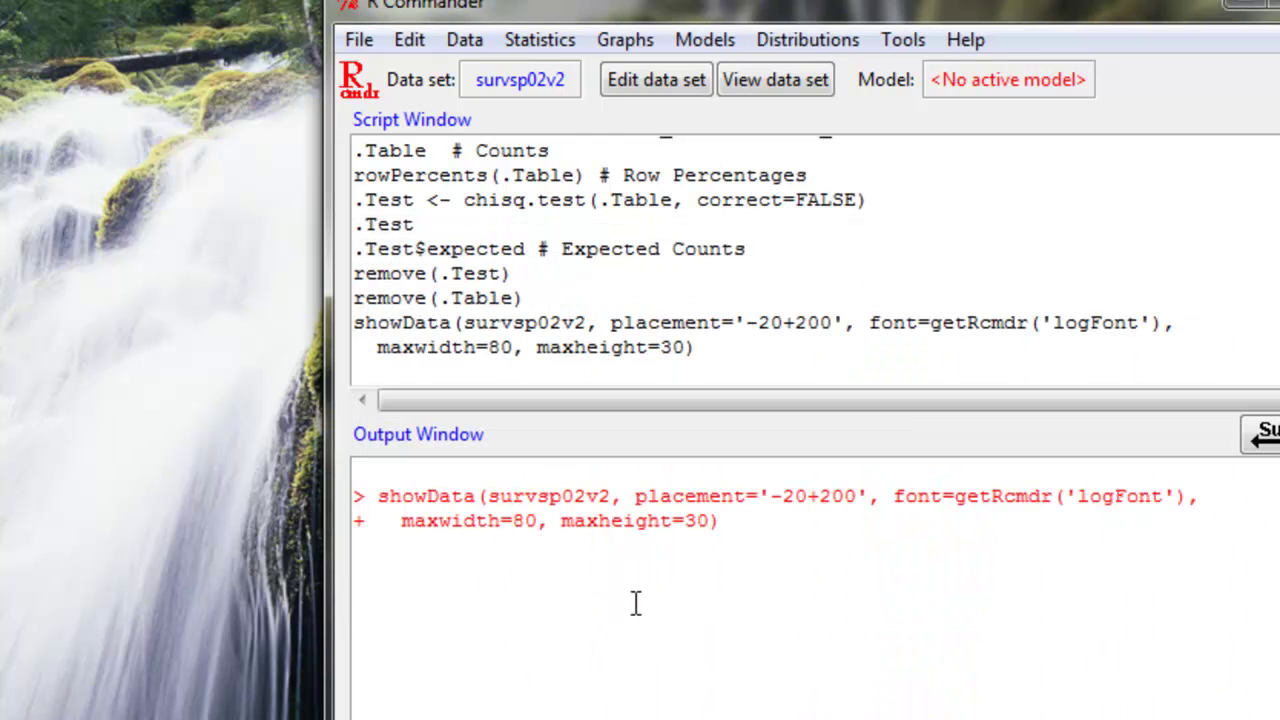
# - Cross-tabulate gender (rows) by dessert (columns) with row percentages and expected frequencies, and run it
pyautogui.click(545, 40)
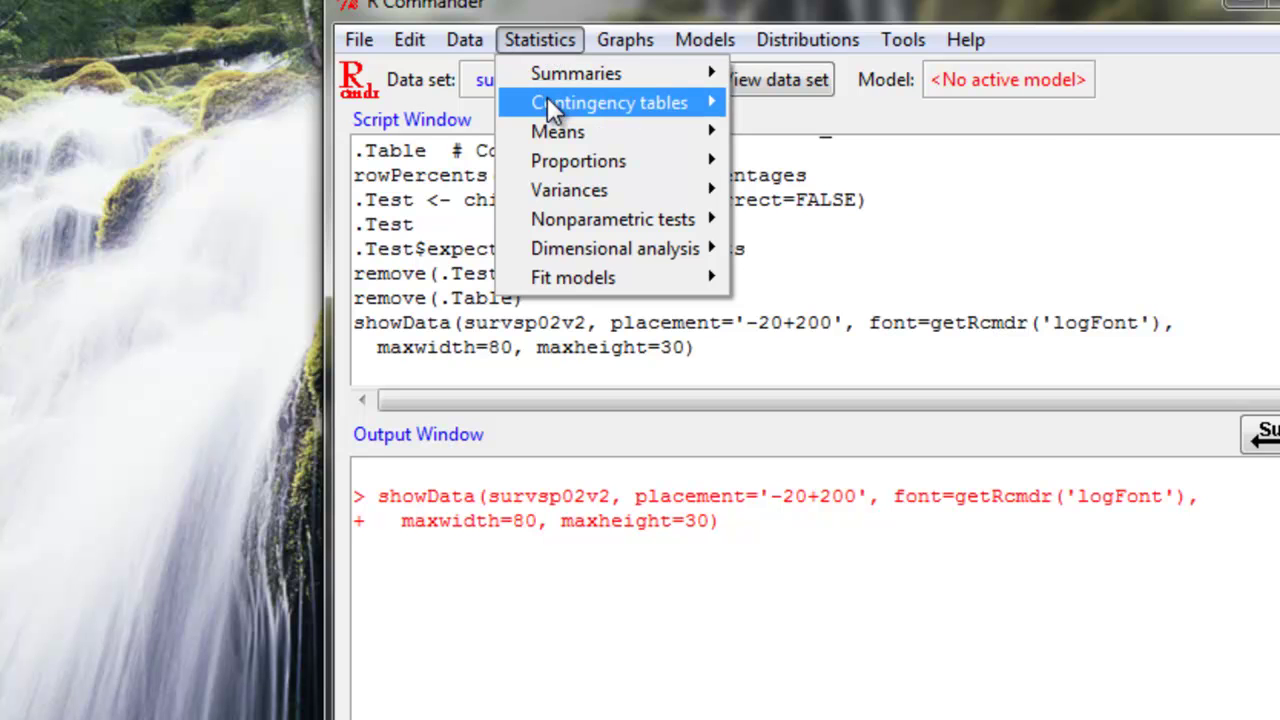
pyautogui.moveTo(547, 100)
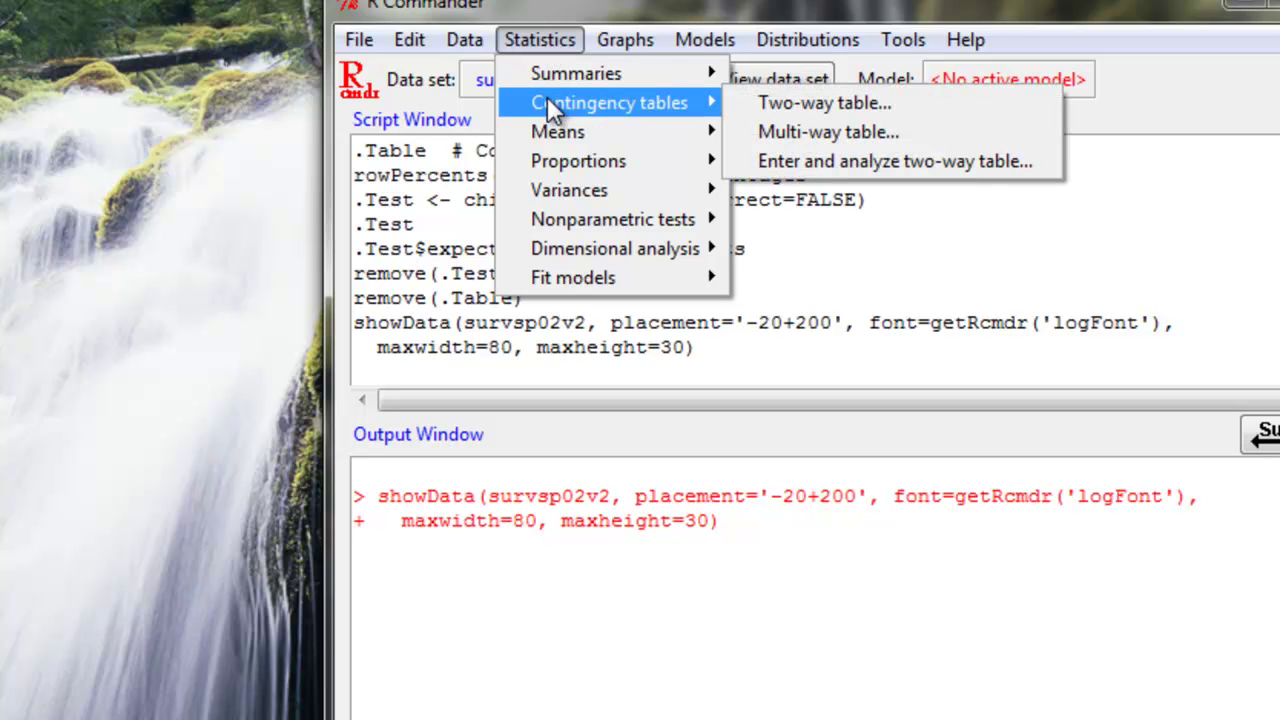
pyautogui.click(844, 101)
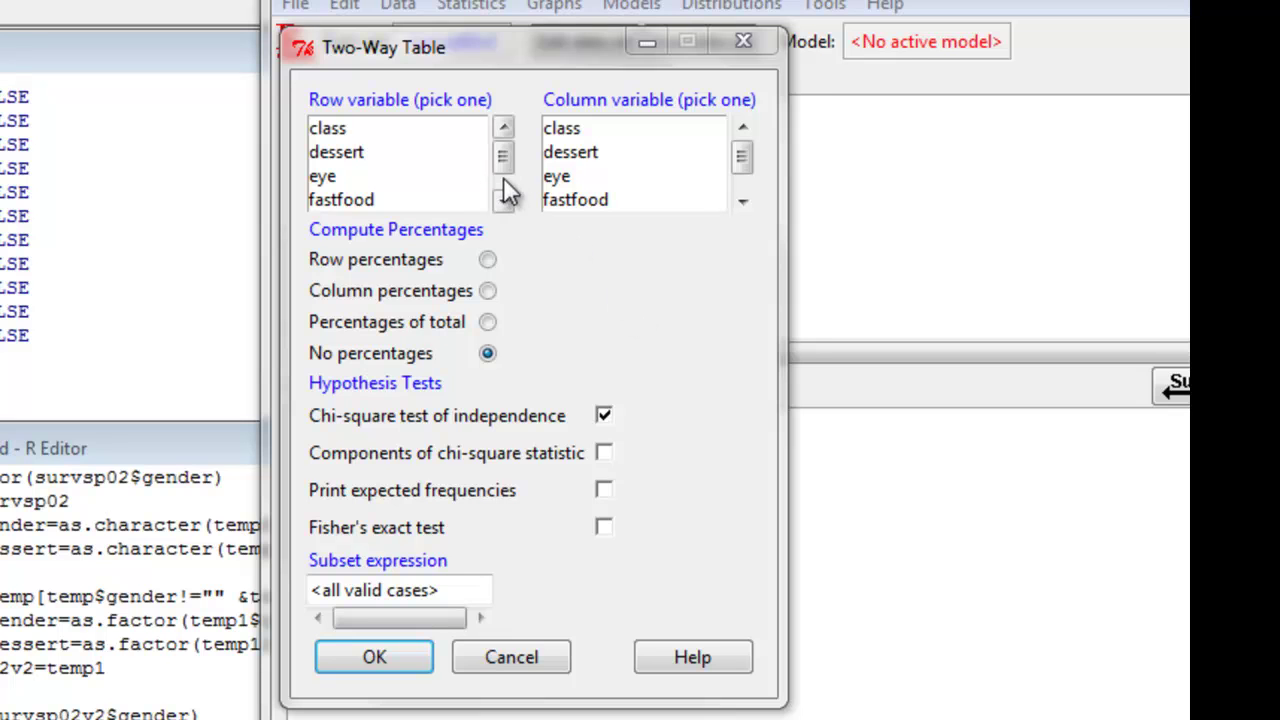
pyautogui.click(507, 203)
pyautogui.click(507, 203)
pyautogui.click(507, 203)
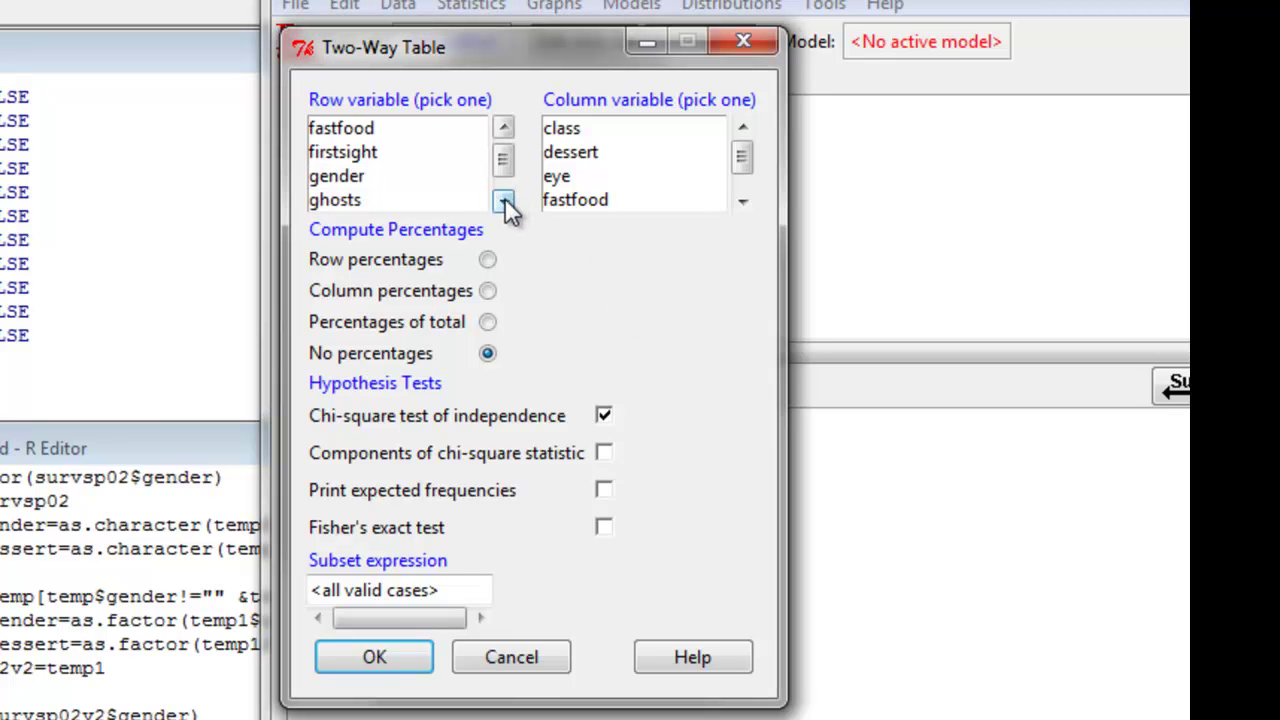
pyautogui.click(338, 177)
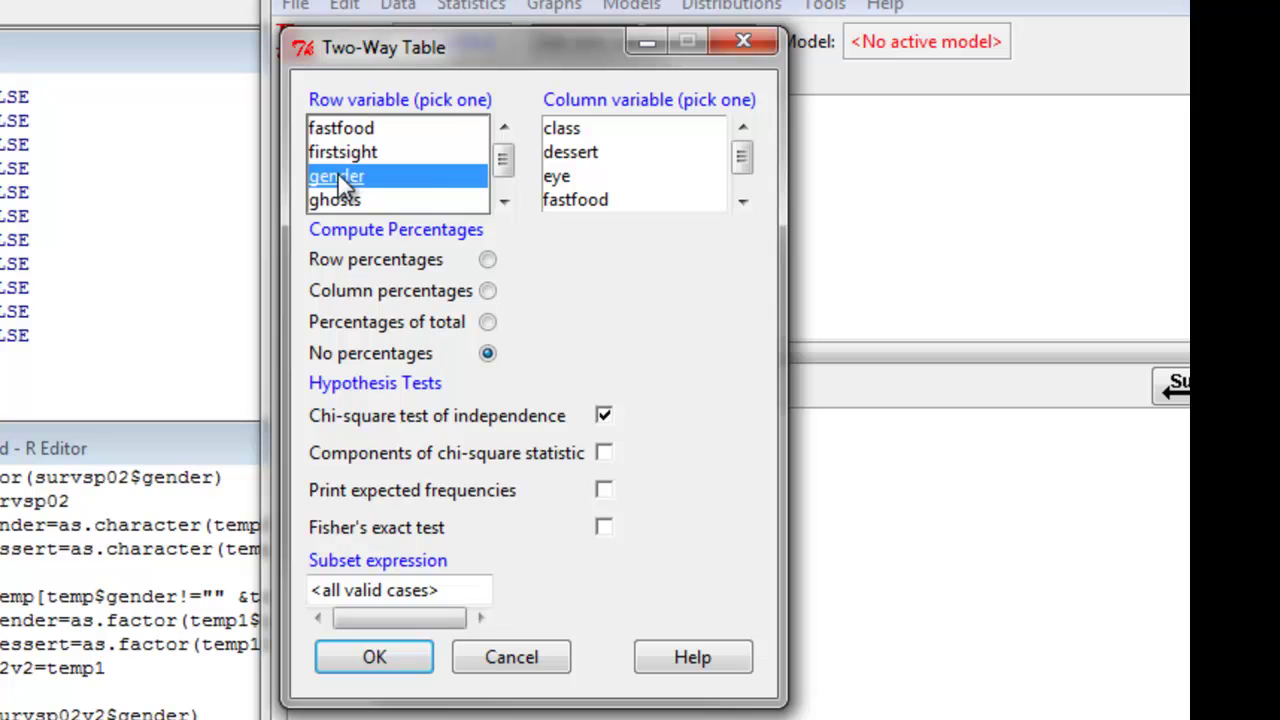
pyautogui.click(585, 155)
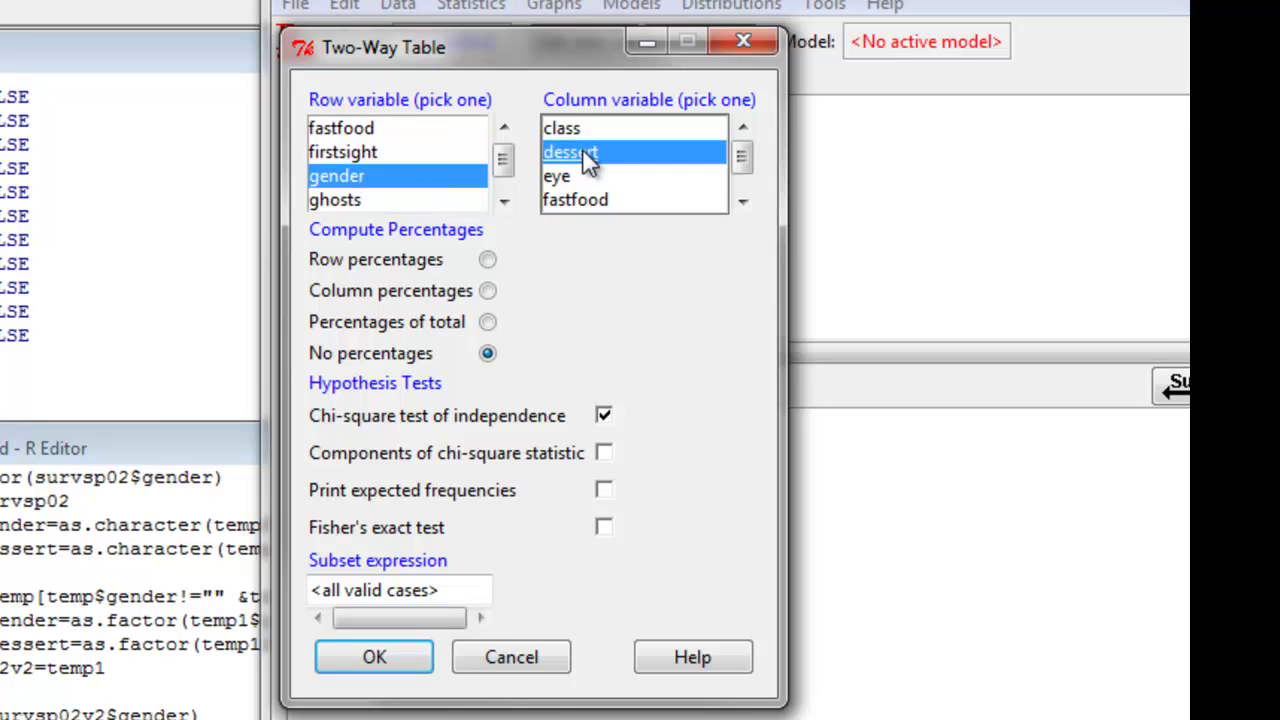
pyautogui.click(488, 260)
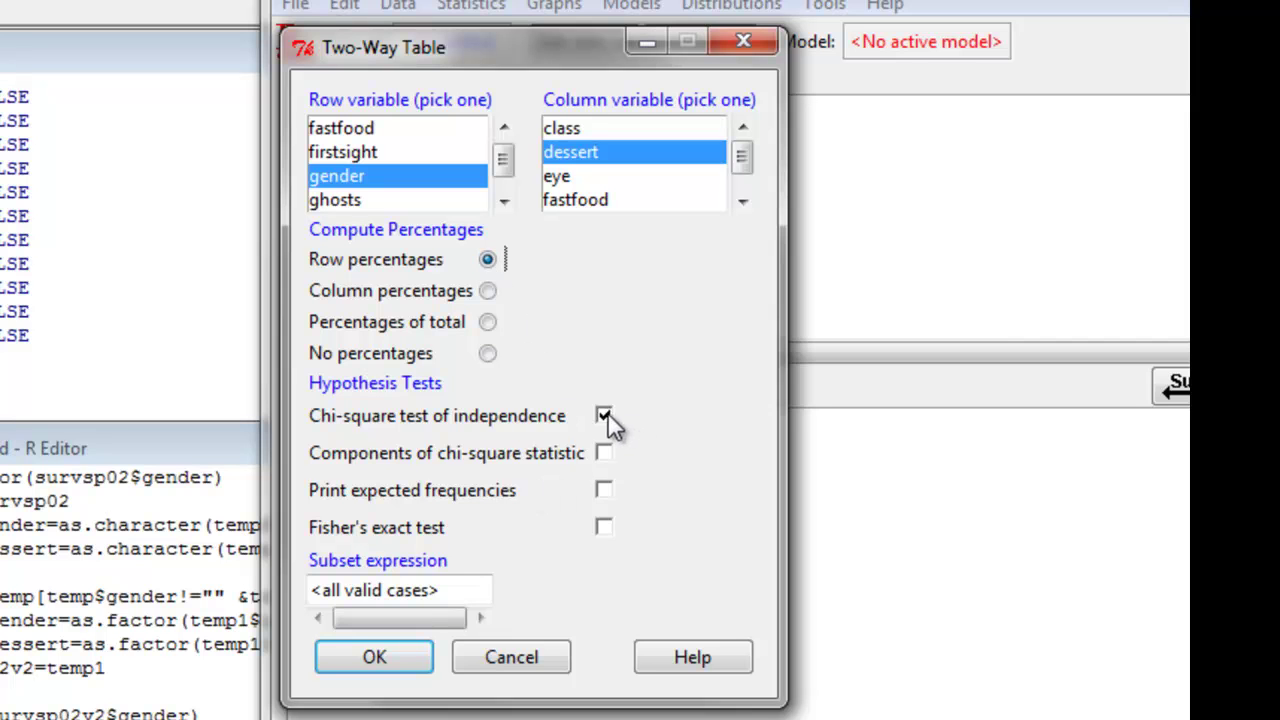
pyautogui.click(603, 490)
pyautogui.click(412, 656)
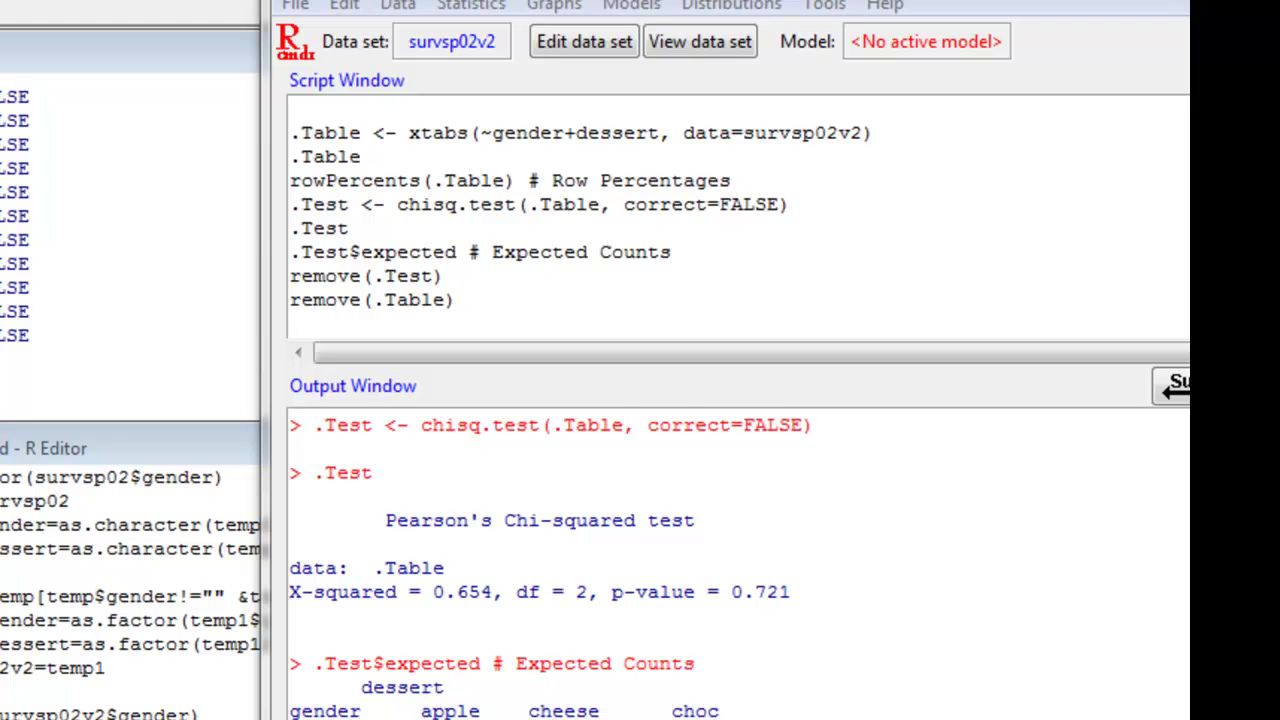
pyautogui.scroll(3, 550, 560)
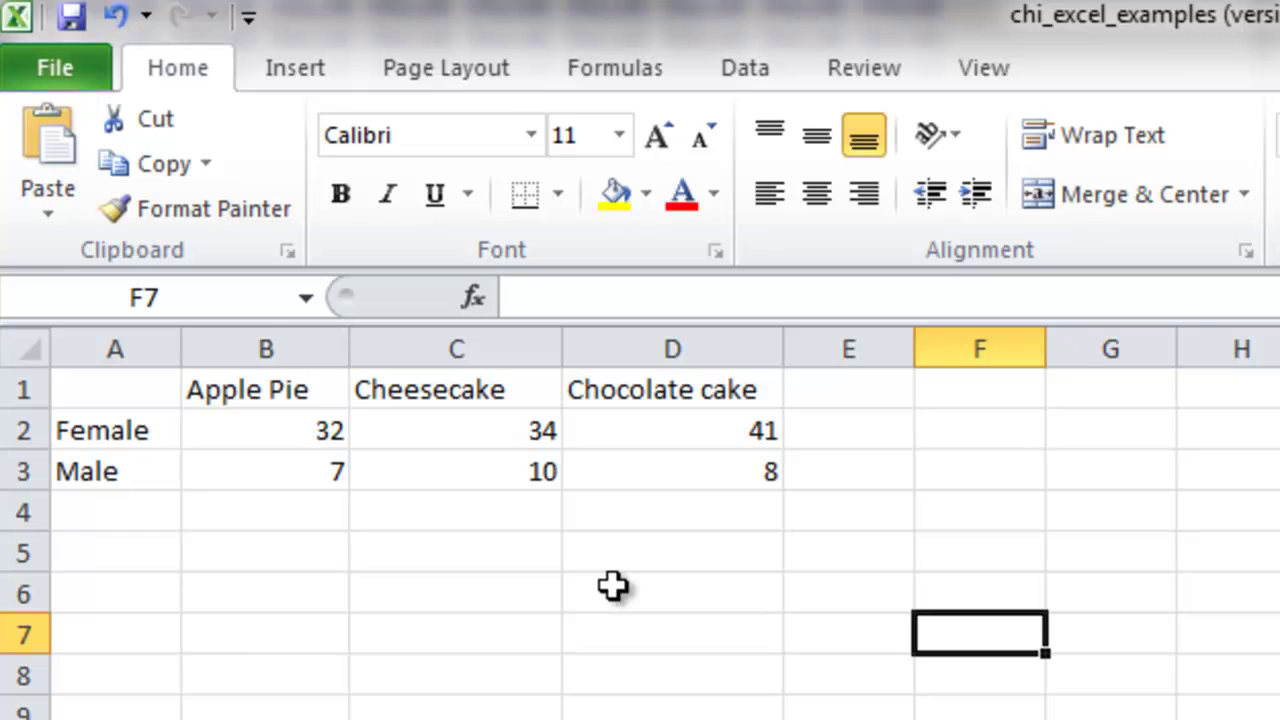
# - Select the dessert counts in A1:D3 and show Excel's Column chart types
pyautogui.click(76, 381)
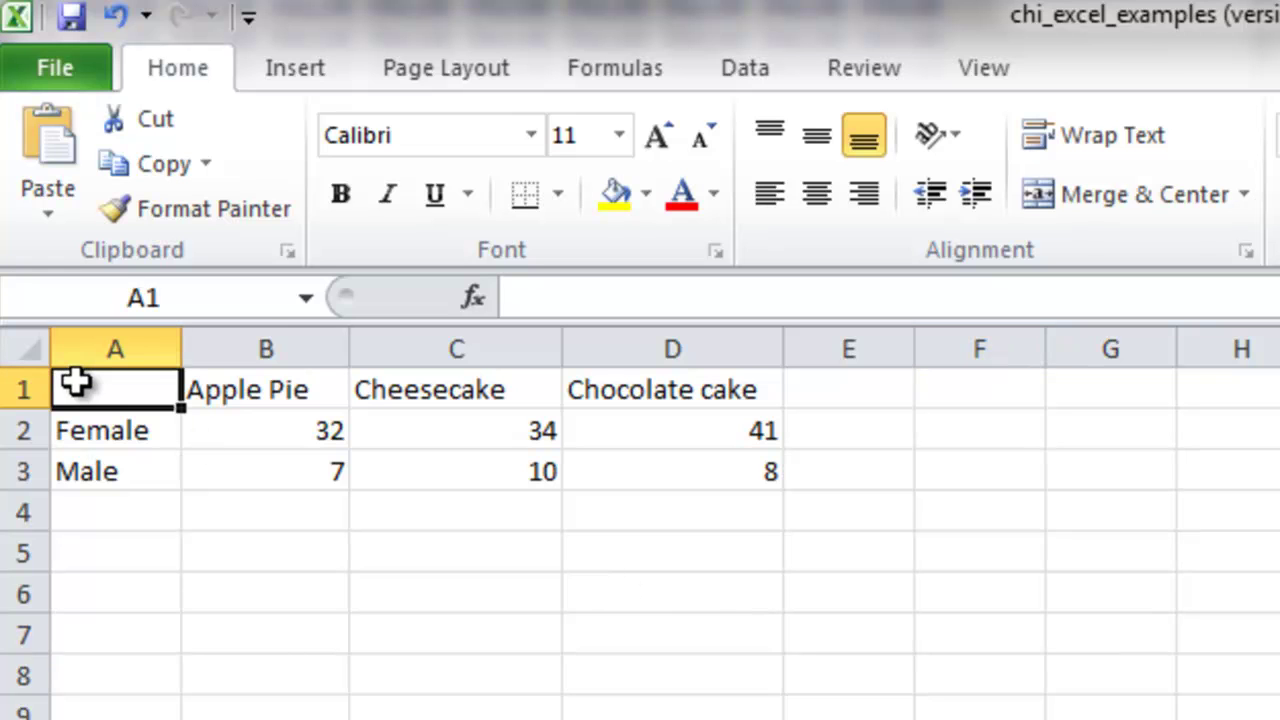
pyautogui.moveTo(76, 381); pyautogui.dragTo(707, 484)
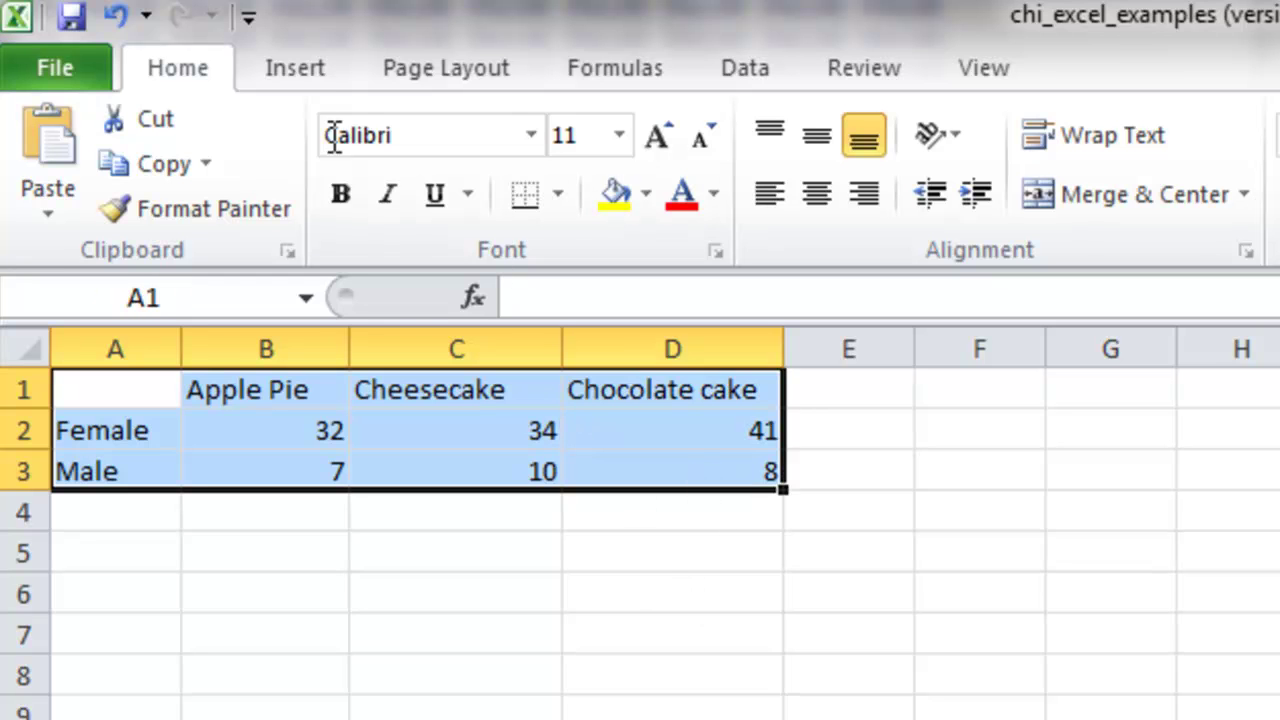
pyautogui.click(314, 70)
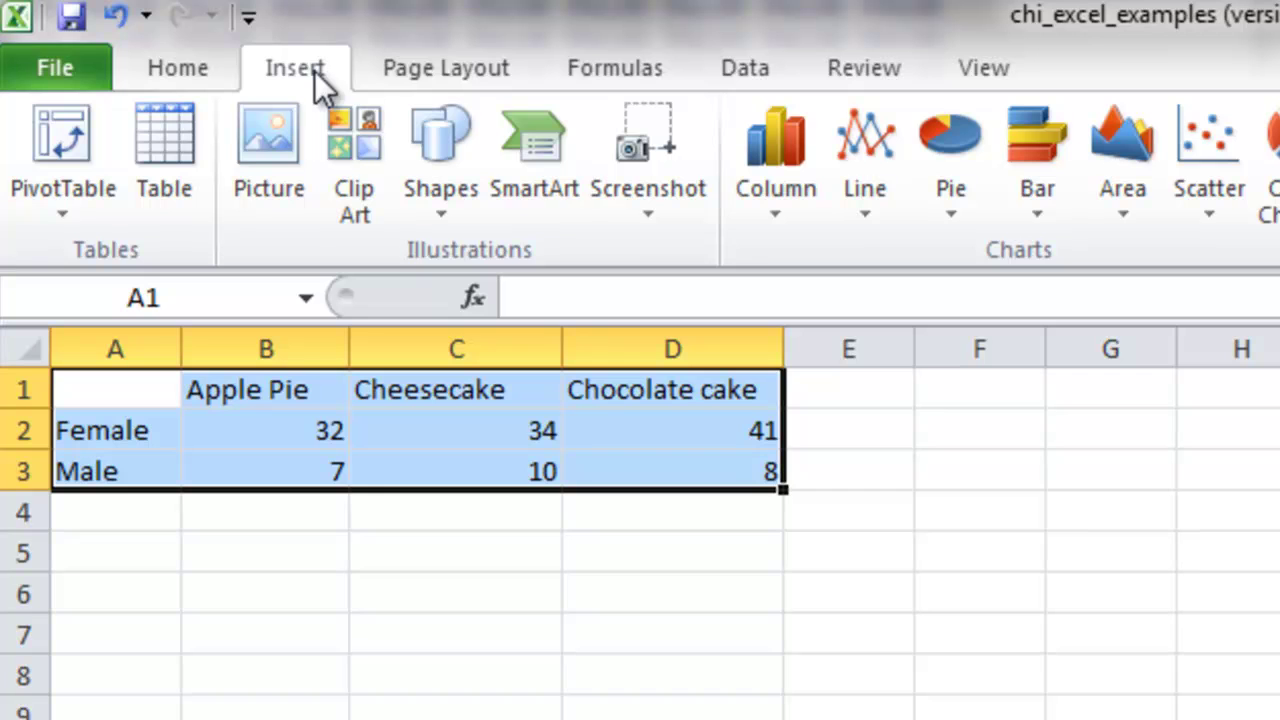
pyautogui.click(785, 212)
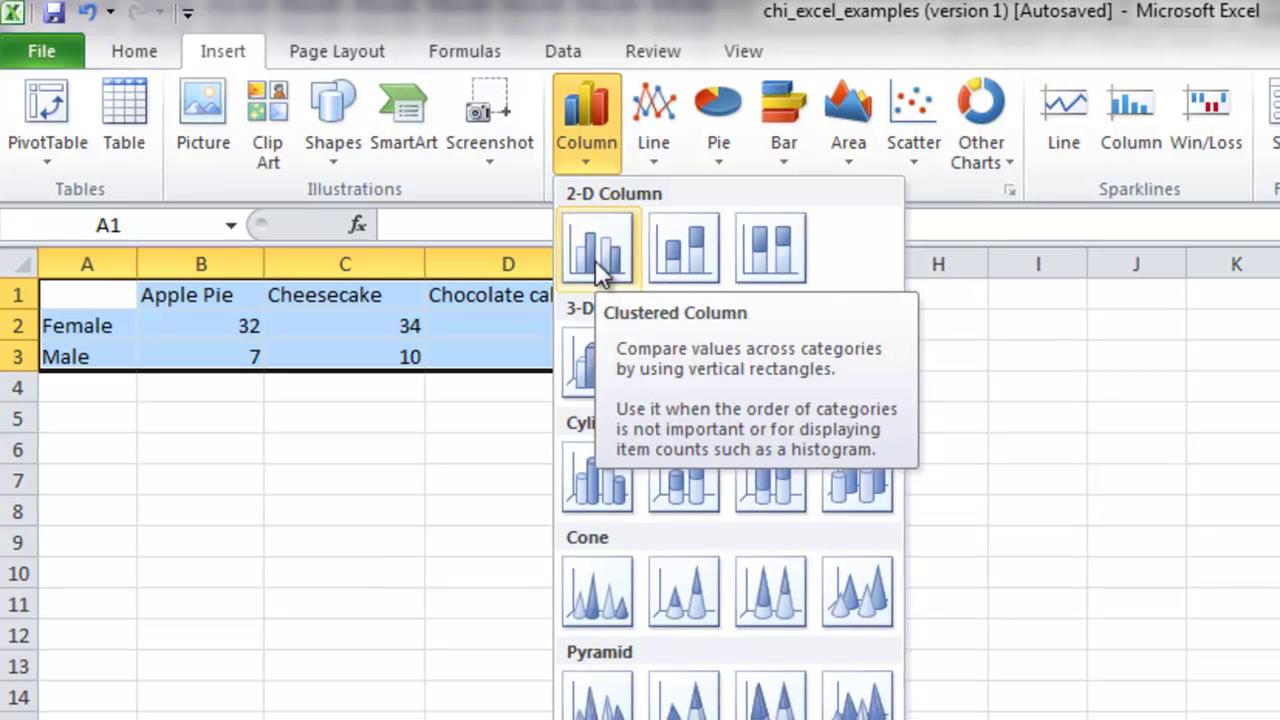
# - Insert a 2-D Clustered Column chart and apply the first grey chart style
pyautogui.click(597, 258)
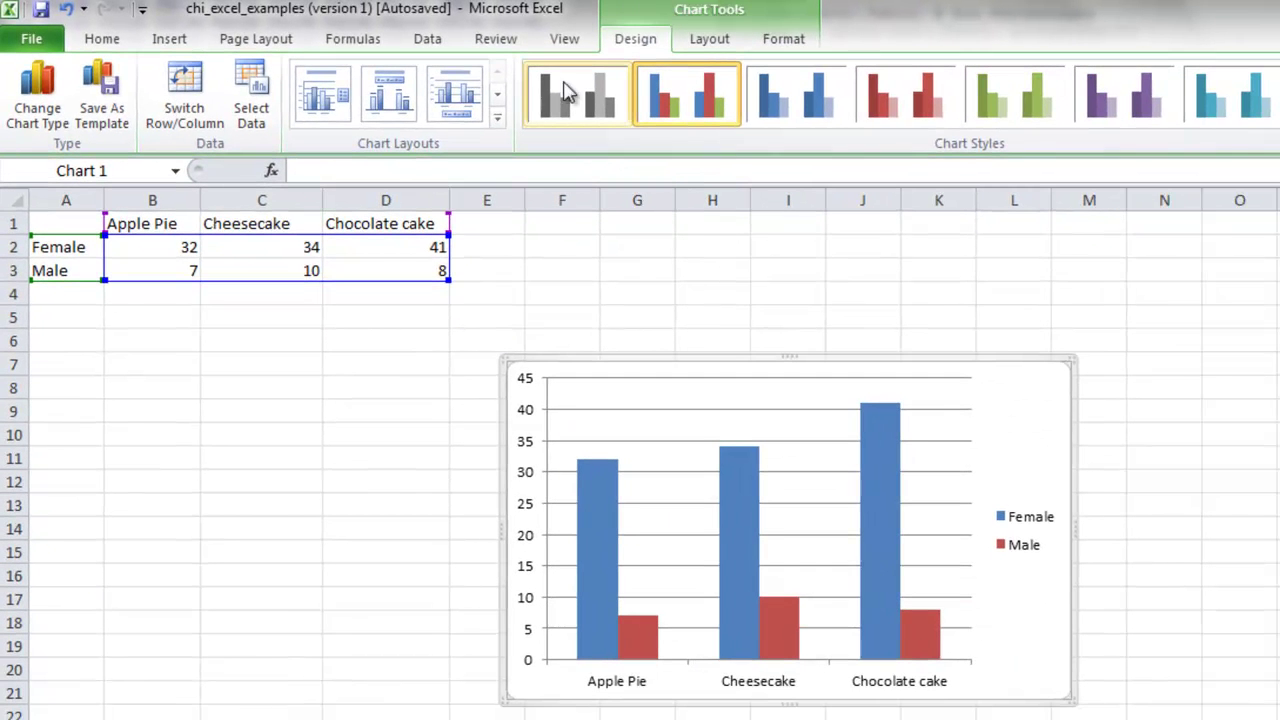
pyautogui.click(568, 92)
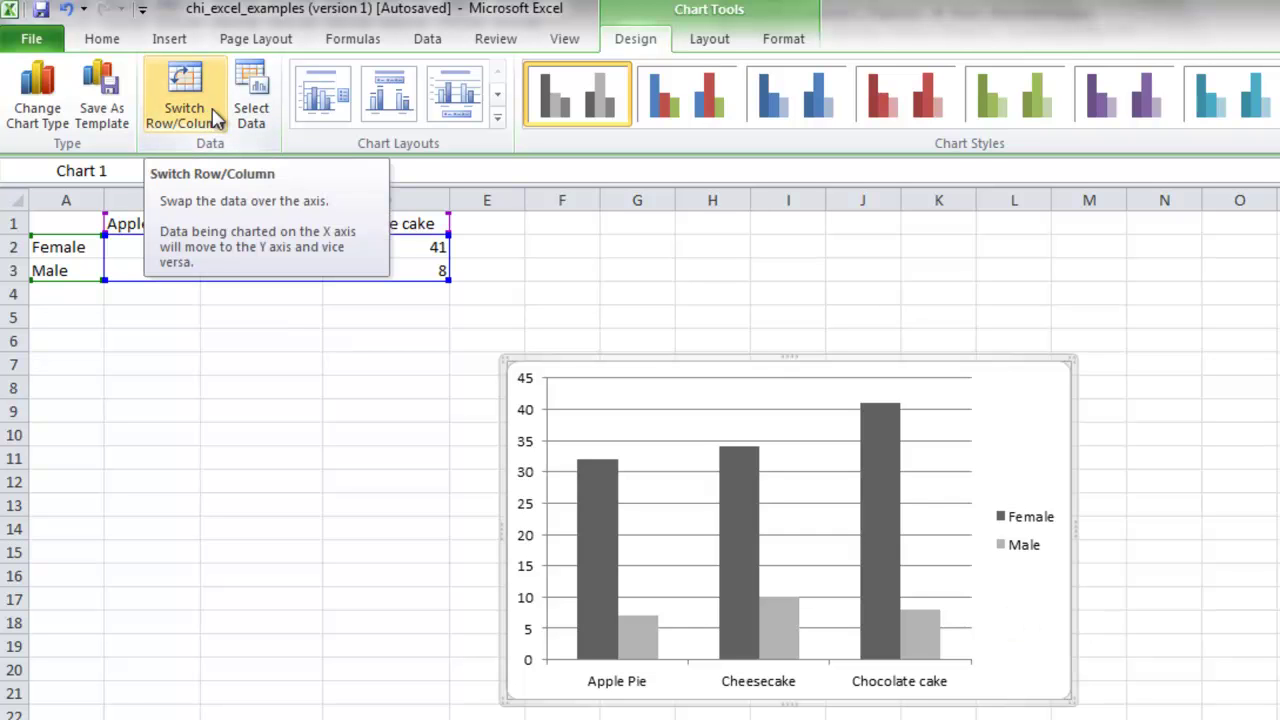
# - Switch row/column so bars group by Female and Male with desserts as series
pyautogui.click(224, 110)
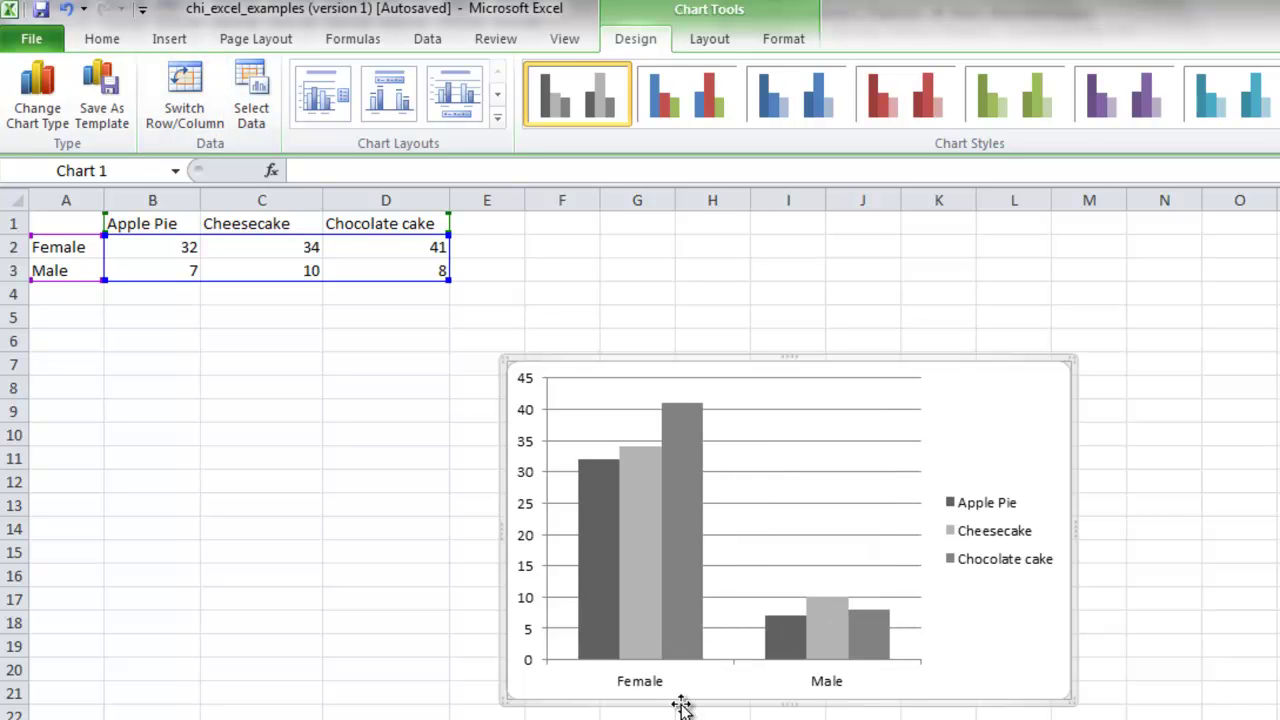
pyautogui.moveTo(690, 652)
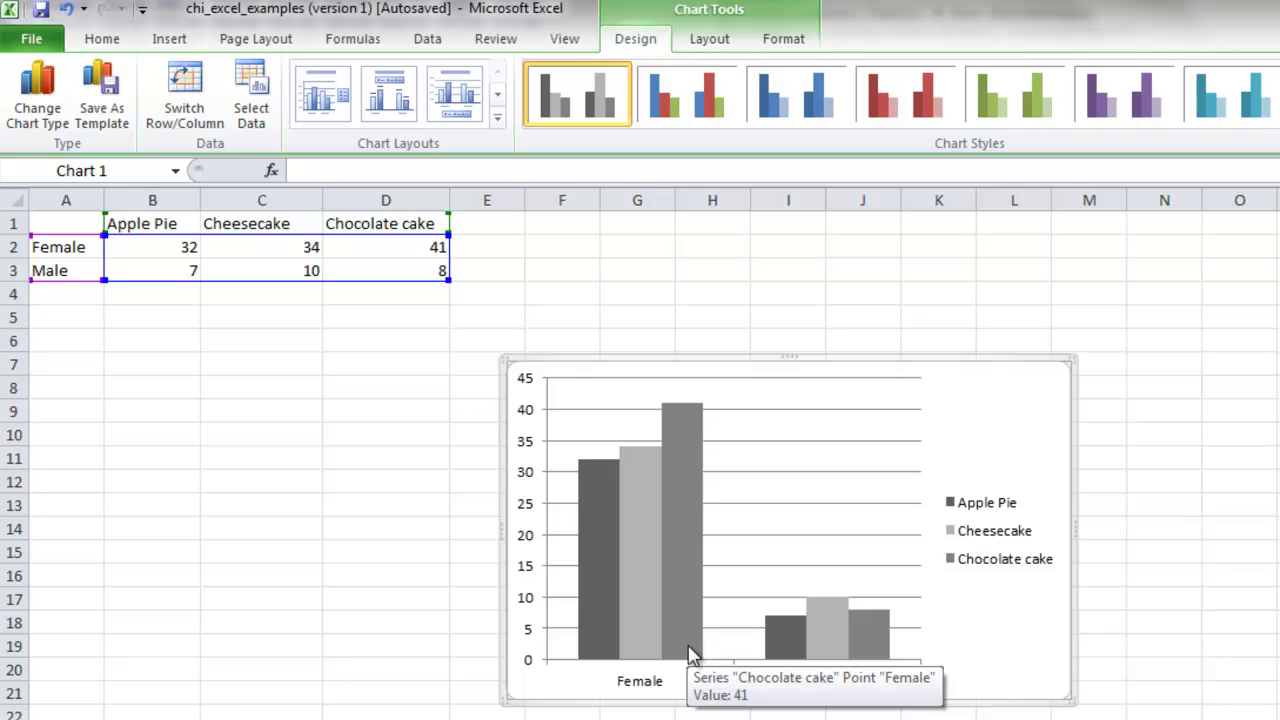
pyautogui.moveTo(824, 612)
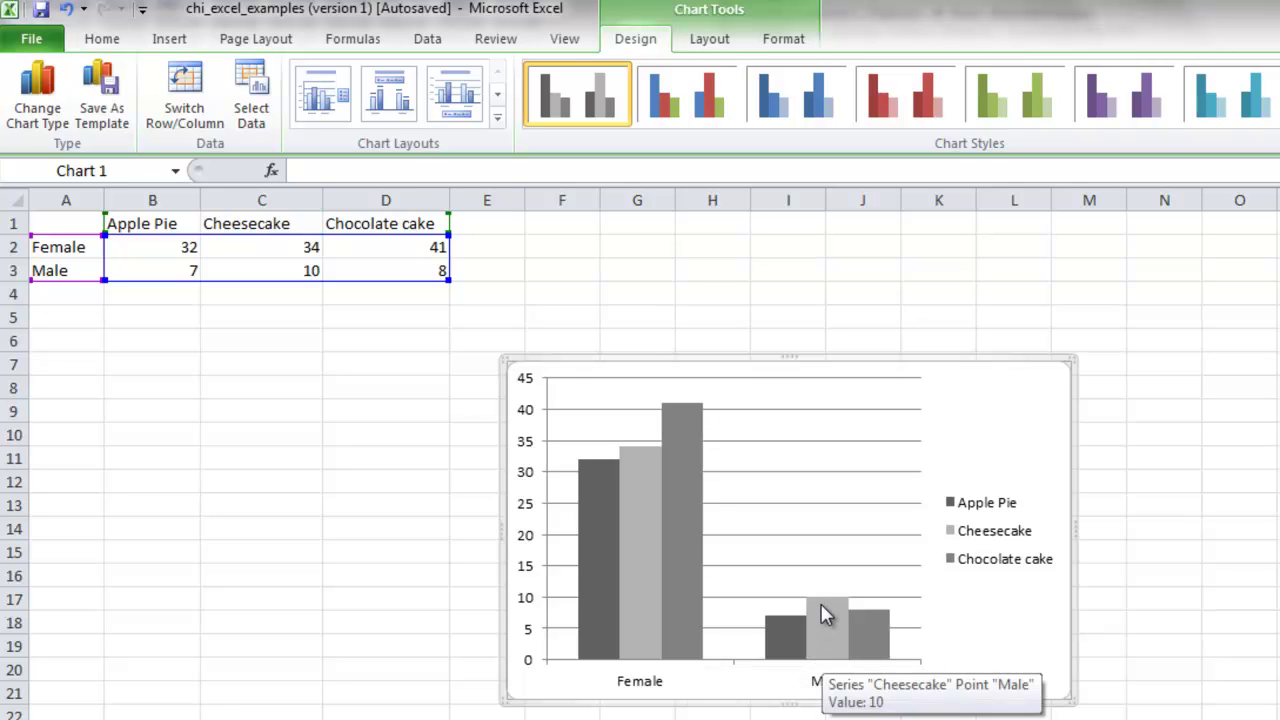
# - Apply Chart Layout 3 so the chart gains a title and a bottom legend
pyautogui.click(473, 91)
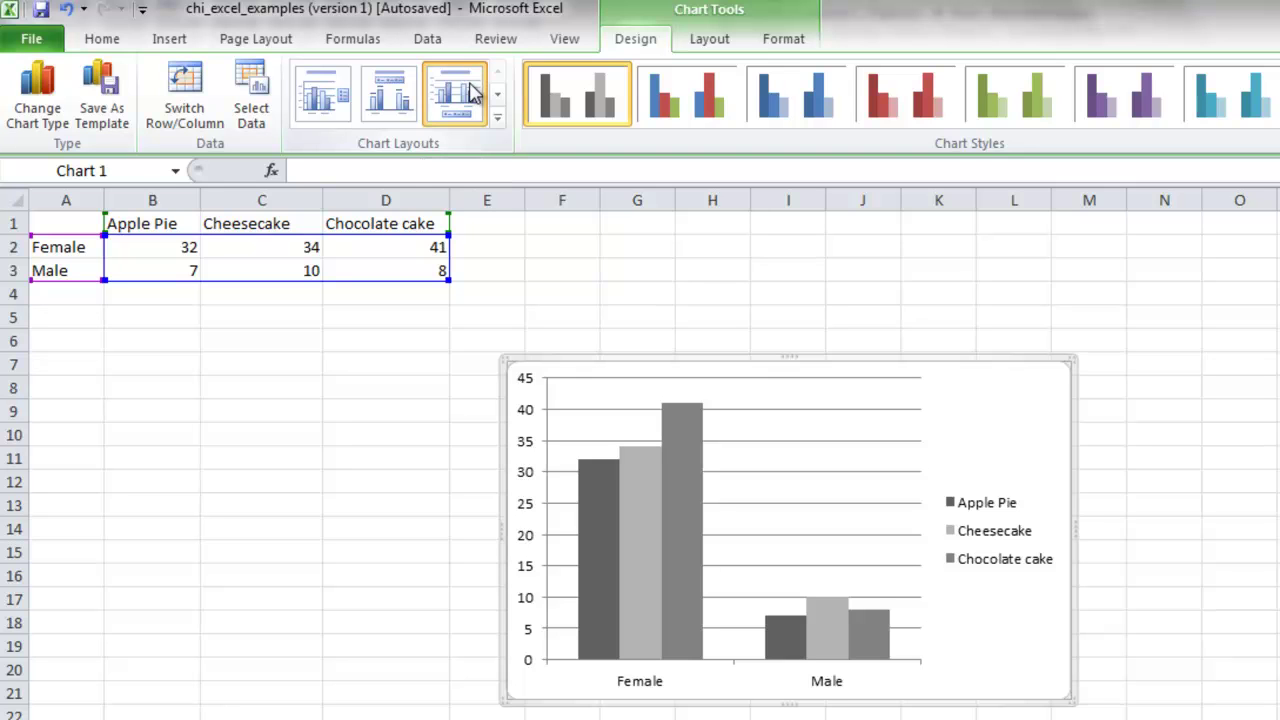
pyautogui.click(835, 393)
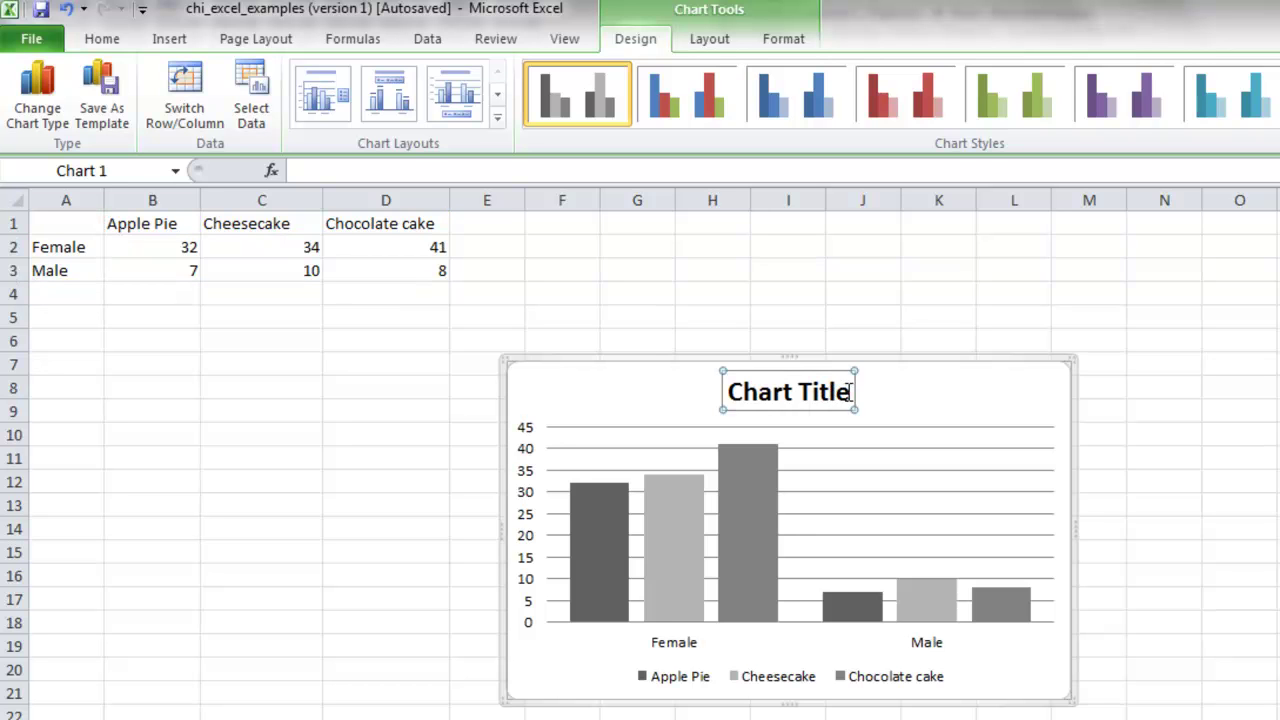
pyautogui.click(846, 391)
# - Replace the placeholder chart title with 'Dessert Preferences'
pyautogui.press('BackSpace')
pyautogui.press('BackSpace')
pyautogui.press('BackSpace')
pyautogui.press('BackSpace')
pyautogui.press('BackSpace')
pyautogui.press('BackSpace')
pyautogui.press('BackSpace')
pyautogui.press('BackSpace')
pyautogui.press('BackSpace')
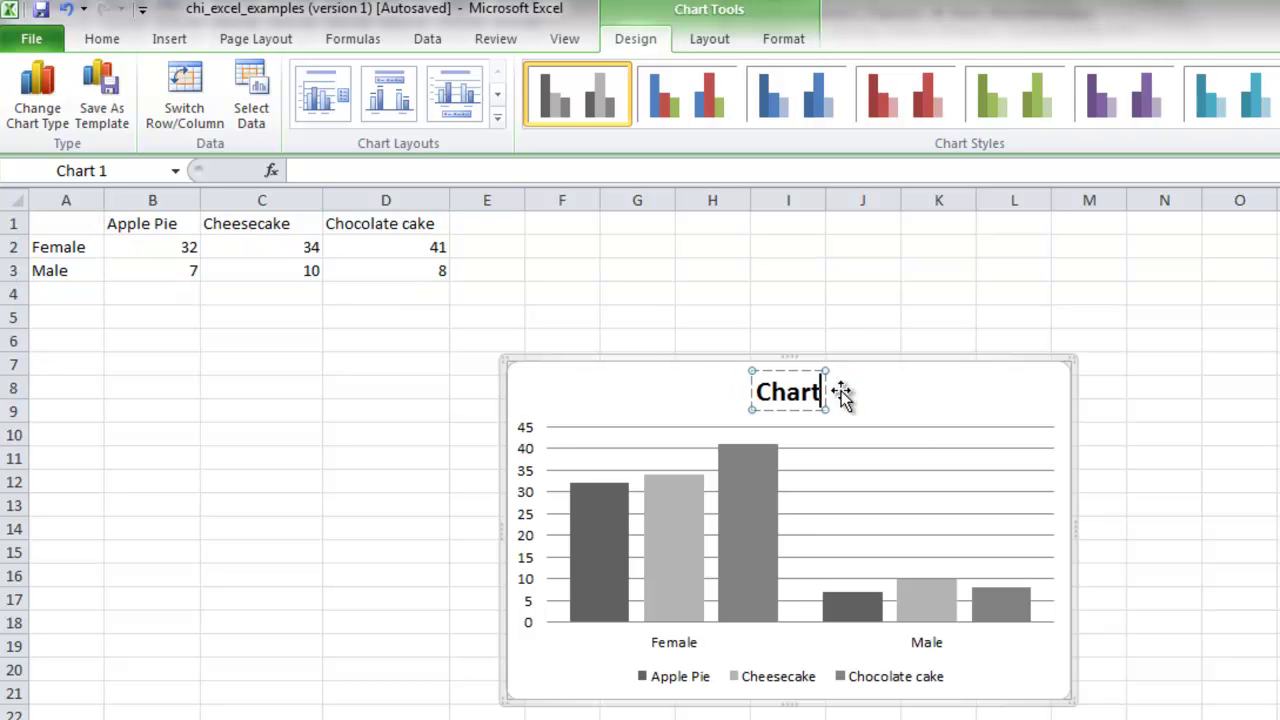
pyautogui.press('BackSpace')
pyautogui.press('BackSpace')
pyautogui.write('D')
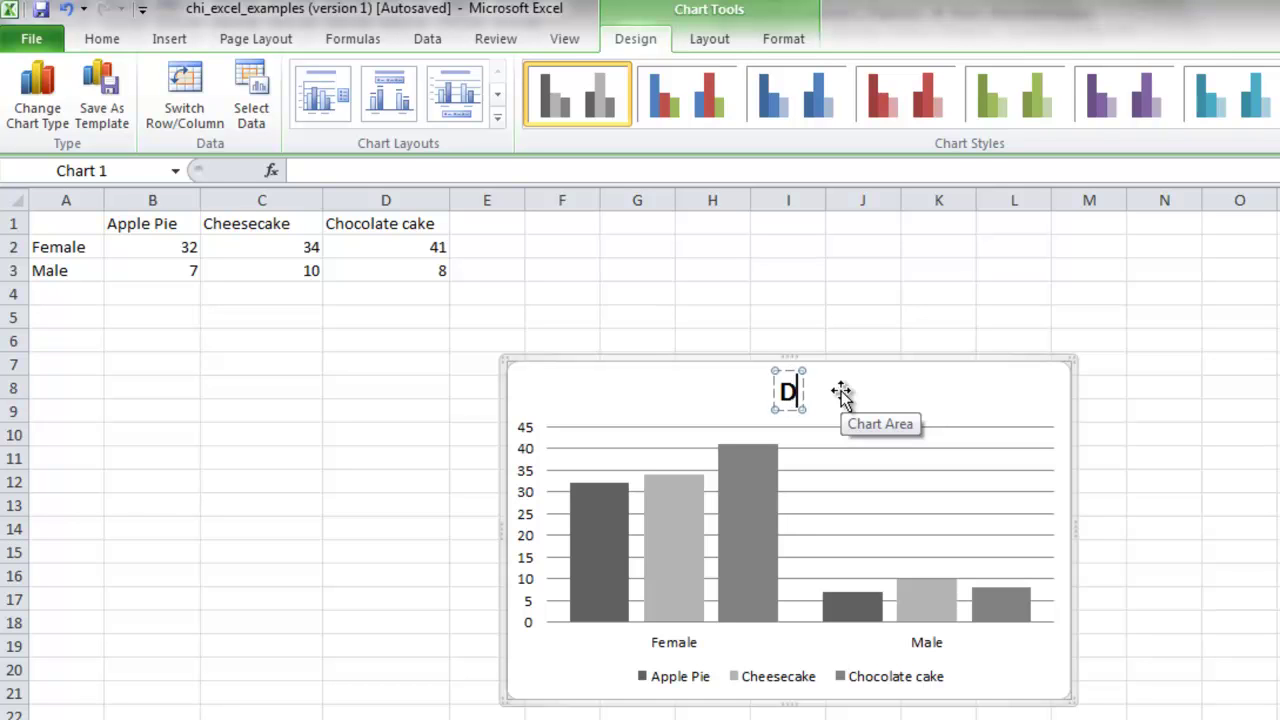
pyautogui.write('essery')
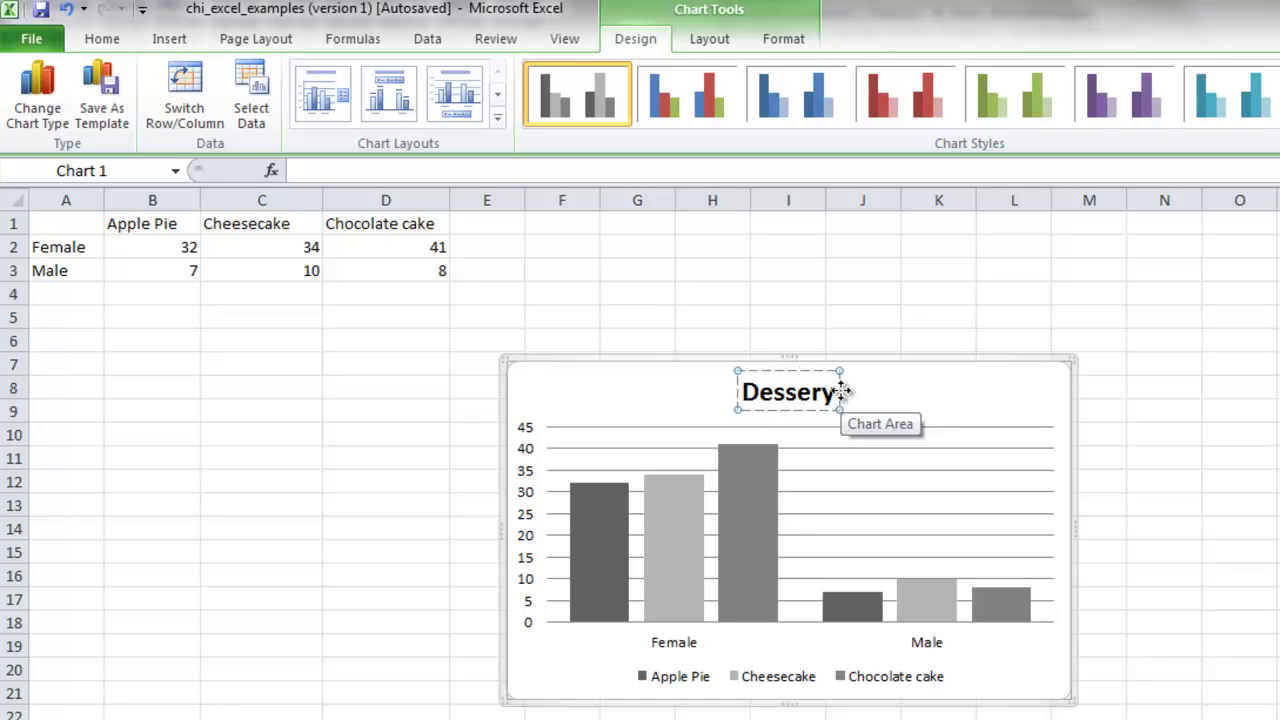
pyautogui.press('BackSpace')
pyautogui.write('t P')
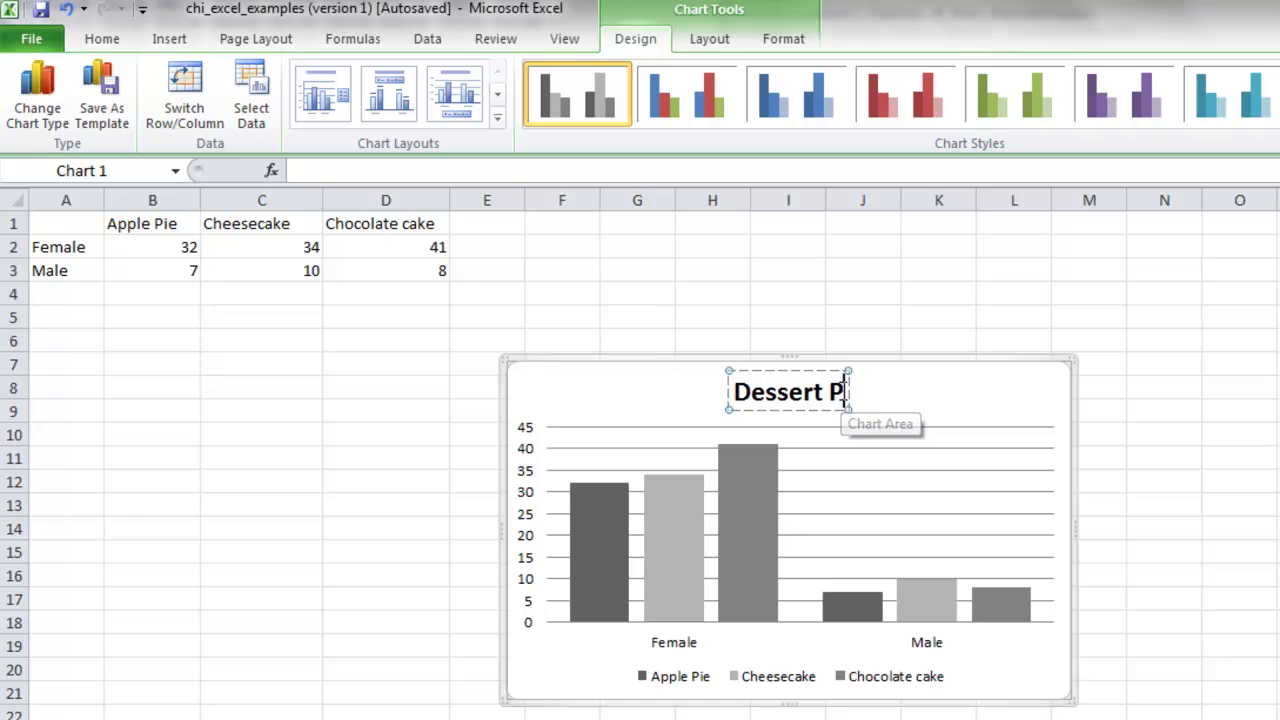
pyautogui.write('red')
pyautogui.press('BackSpace')
pyautogui.write('f')
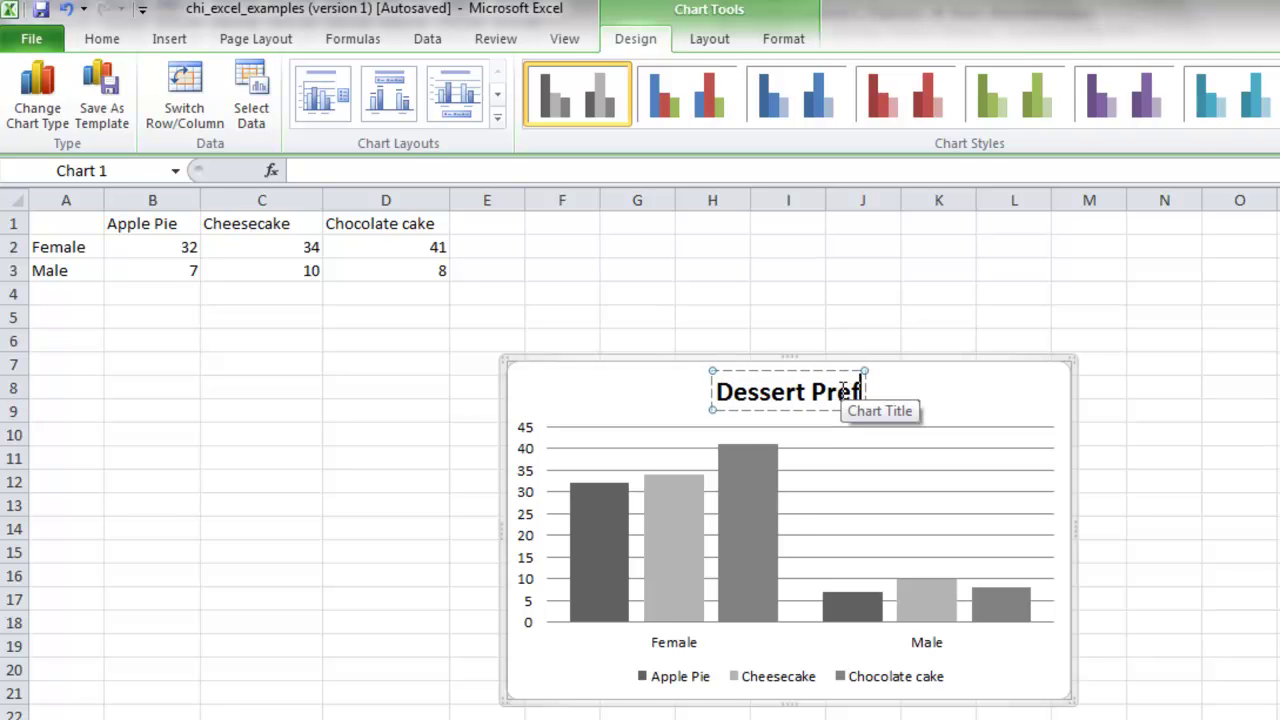
pyautogui.write('erences')
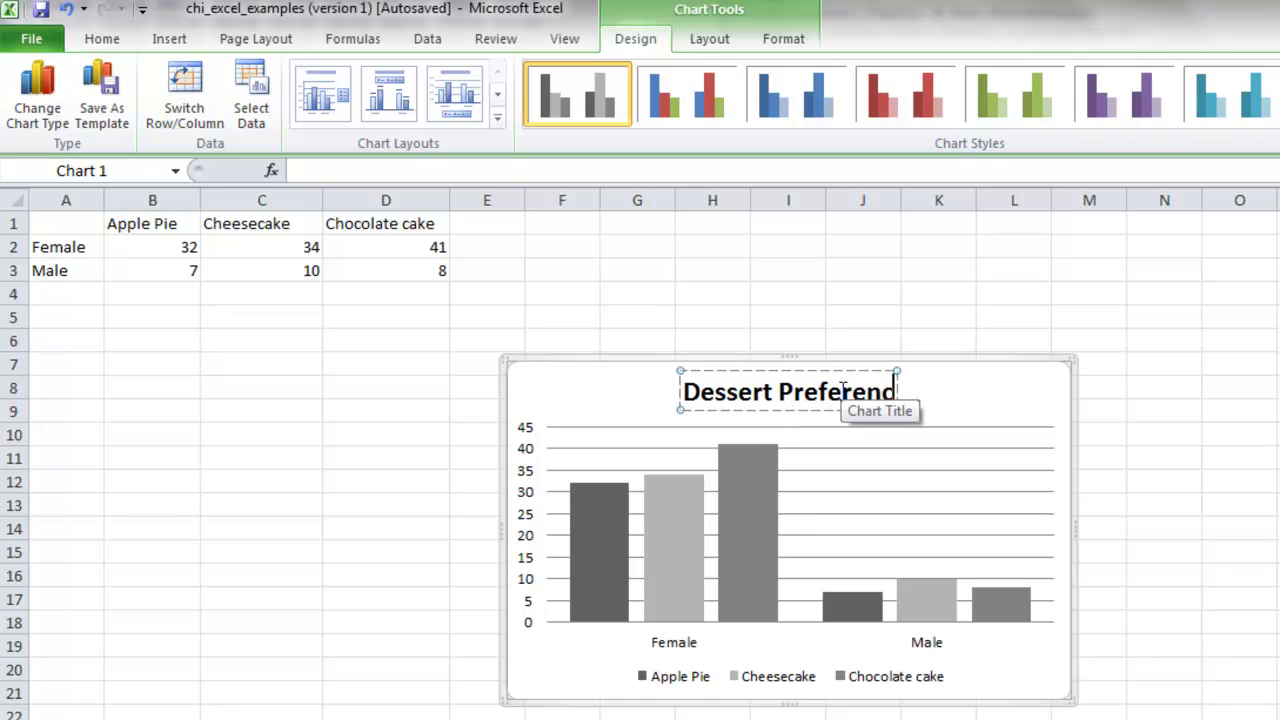